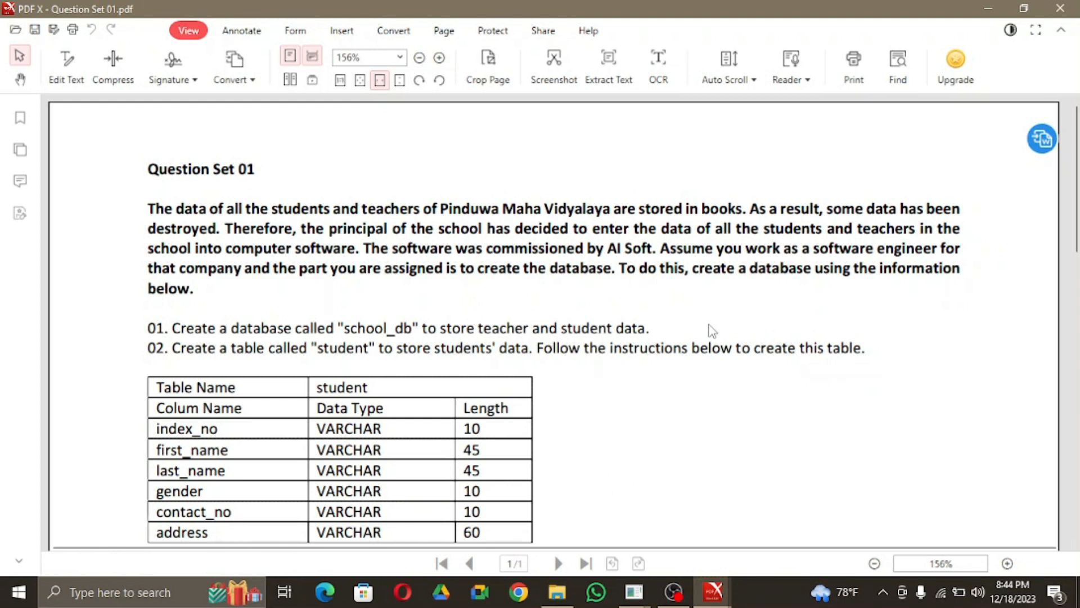
Switch to MySQL Workbench and create a new, empty database model.
{"action": "left_click", "coordinate": [168, 592]}
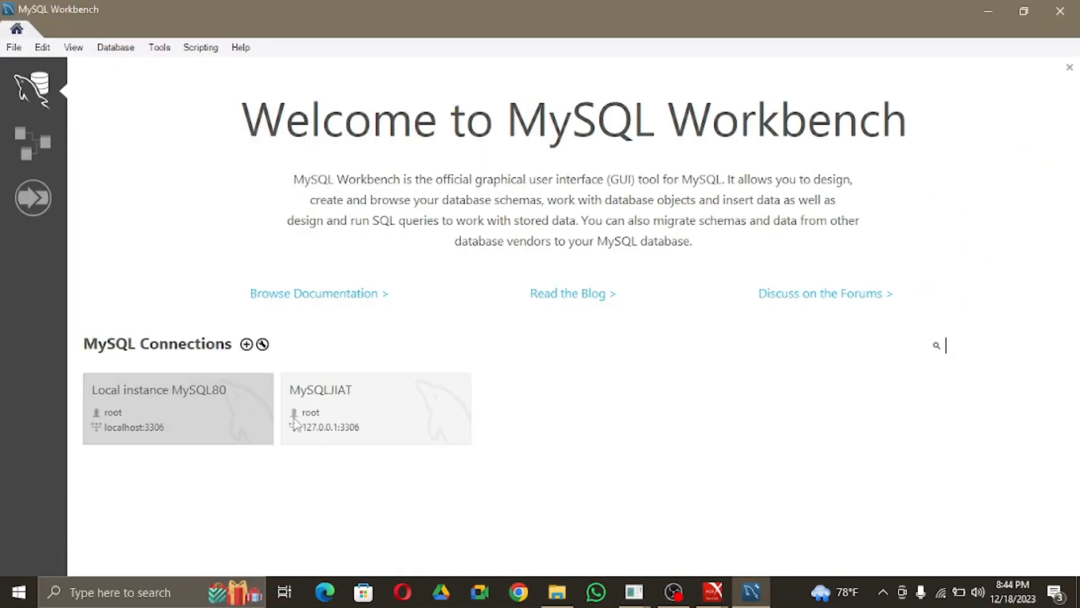
{"action": "left_click", "coordinate": [9, 49]}
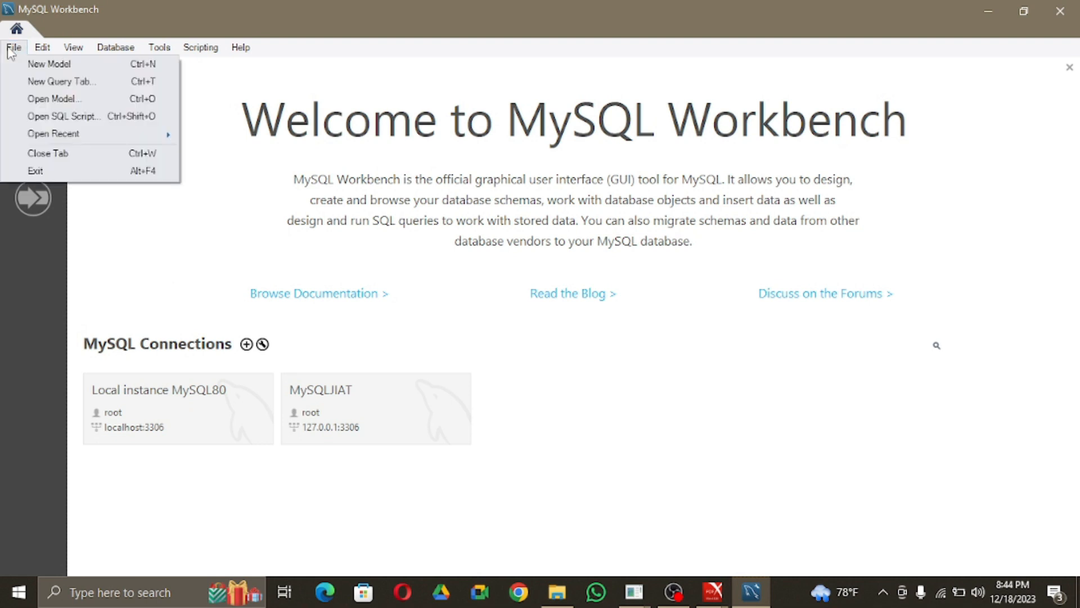
{"action": "left_click", "coordinate": [77, 64]}
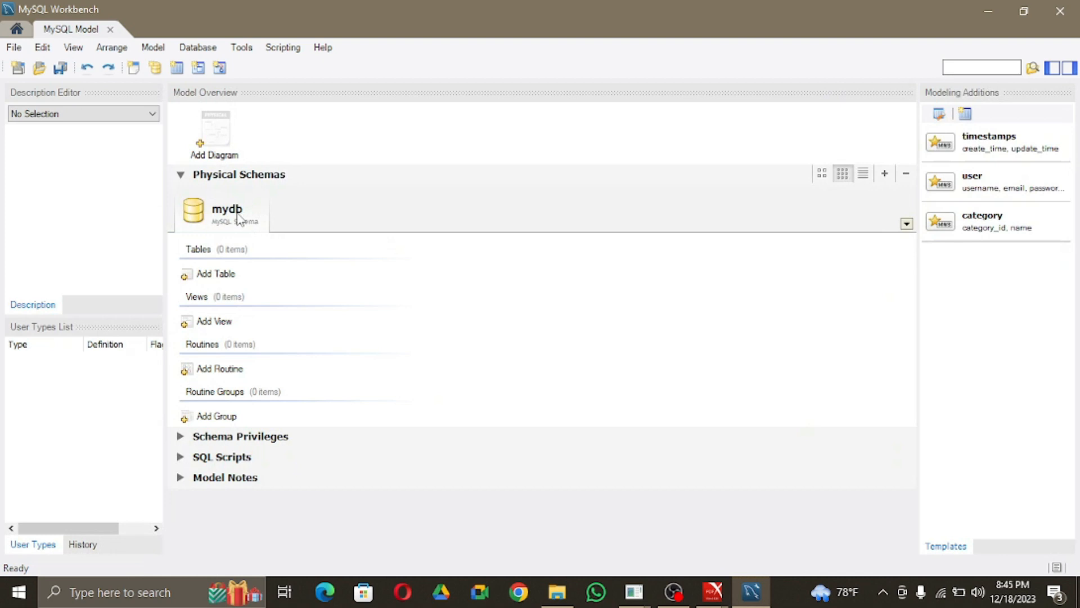
Rename the model's mydb schema to school_db and close its schema editor.
{"action": "double_click", "coordinate": [239, 217]}
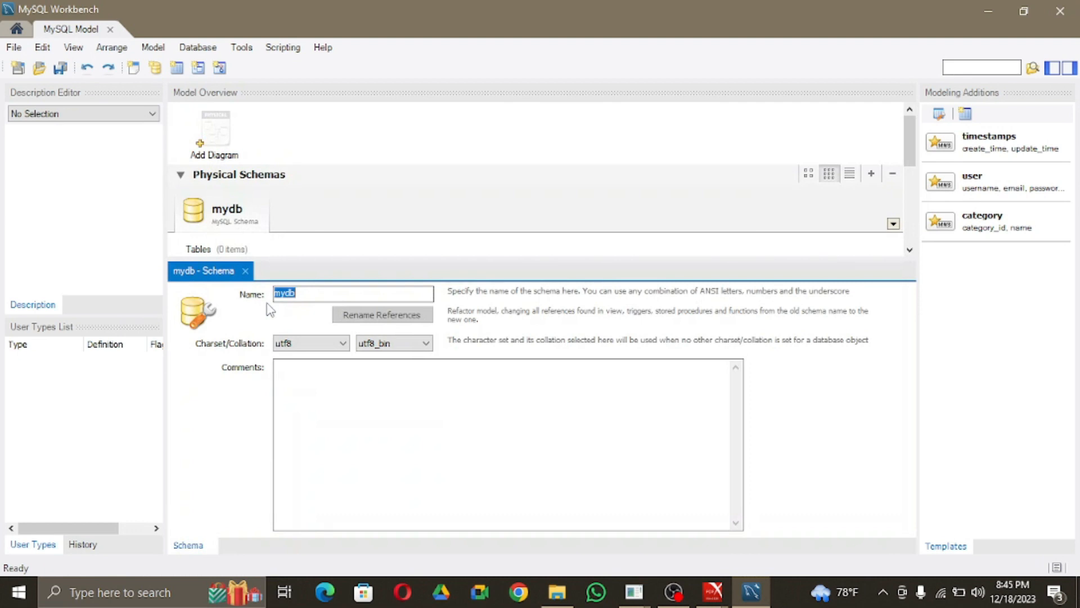
{"action": "type", "text": "sch"}
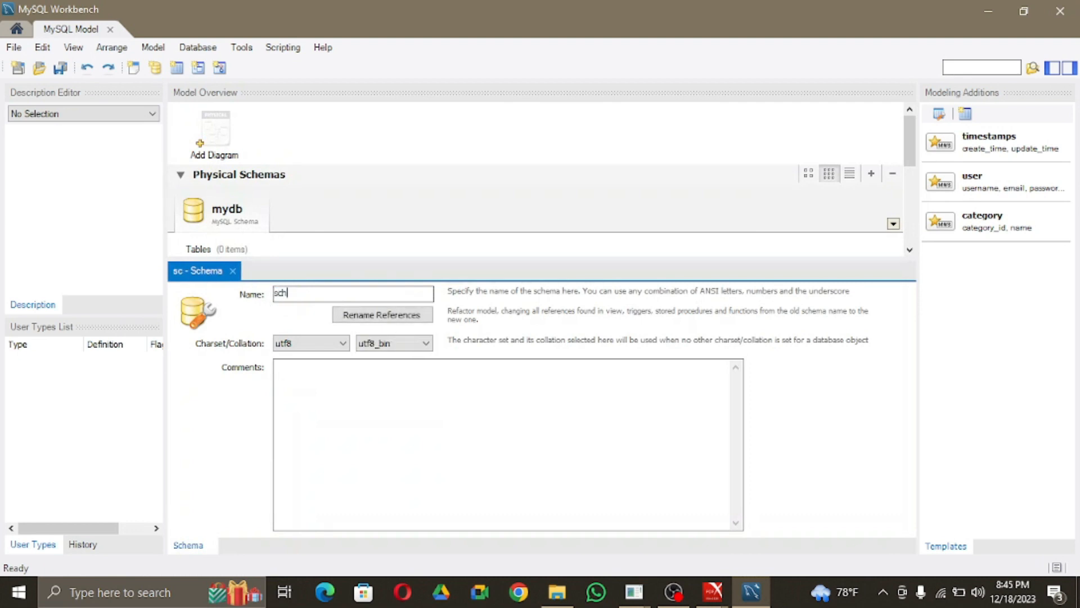
{"action": "type", "text": "ool_db"}
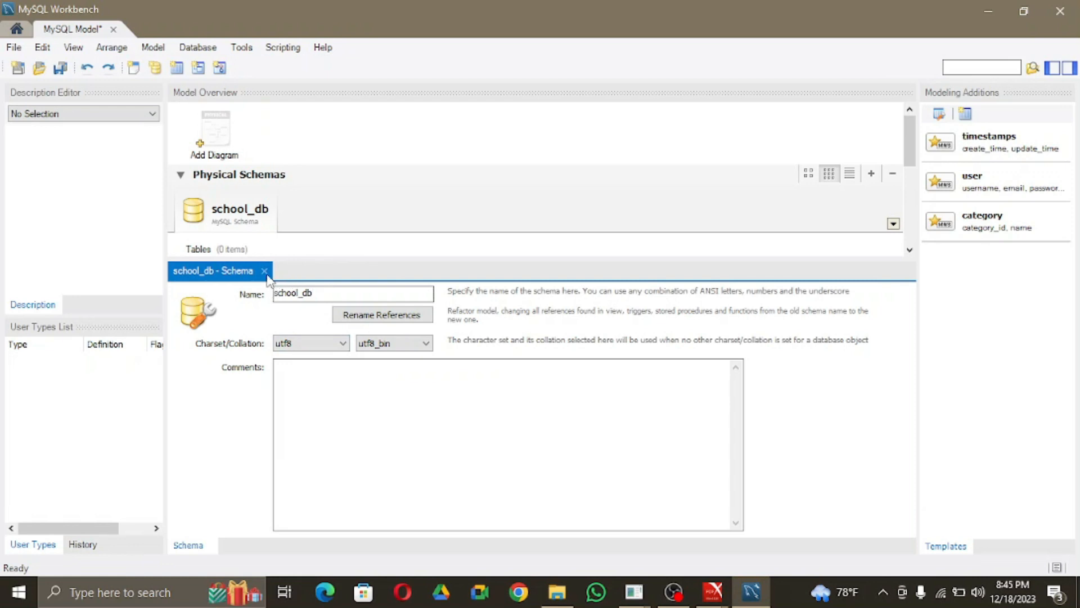
{"action": "left_click", "coordinate": [265, 272]}
Add an EER diagram to the model, check the student table specification in the question PDF, and place a new table on the canvas.
{"action": "left_click", "coordinate": [223, 152]}
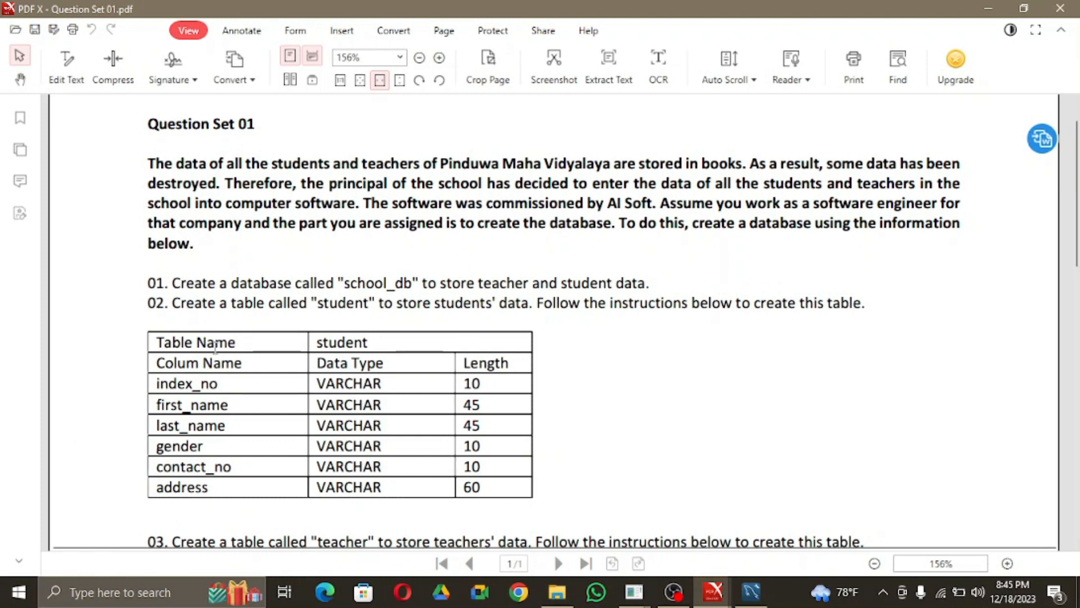
{"action": "scroll", "coordinate": [215, 346], "scroll_direction": "down", "scroll_amount": 1}
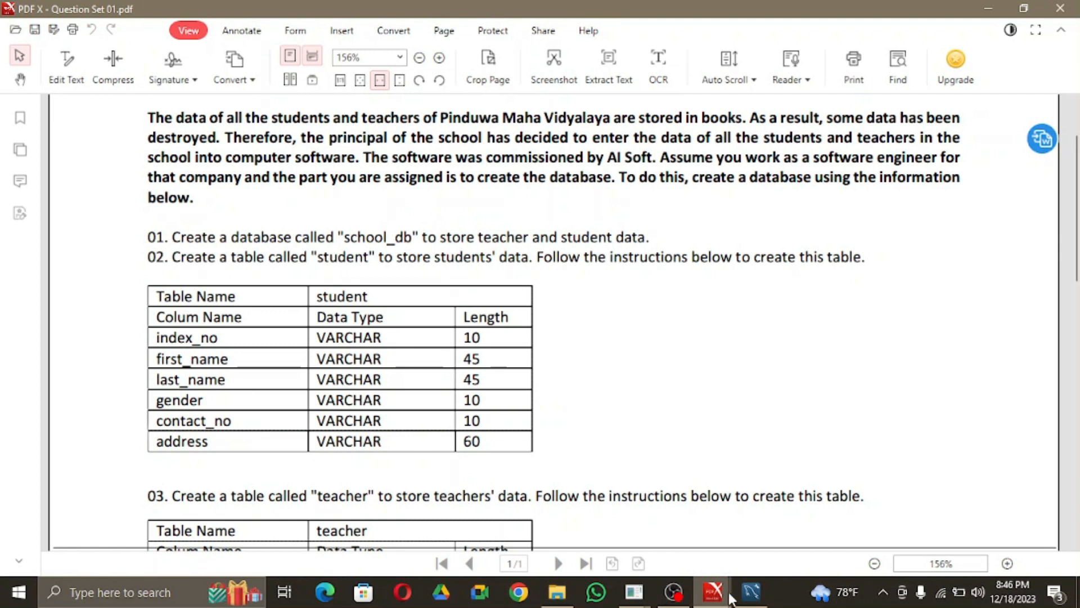
{"action": "left_click", "coordinate": [752, 592]}
{"action": "left_click", "coordinate": [181, 286]}
{"action": "left_click", "coordinate": [413, 179]}
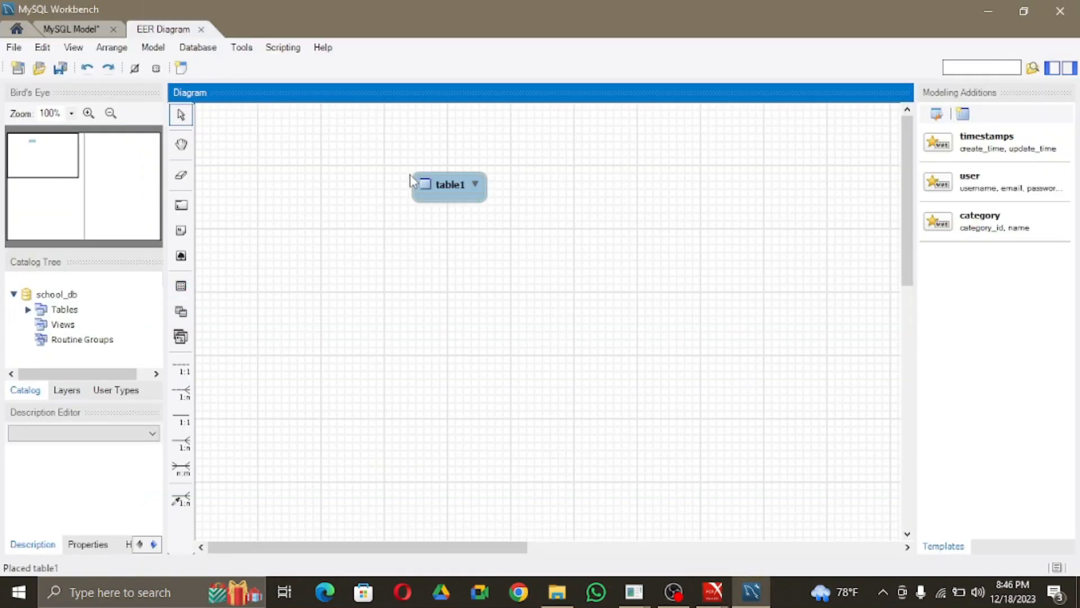
Open the newly placed table for editing and name it student.
{"action": "left_click", "coordinate": [439, 194]}
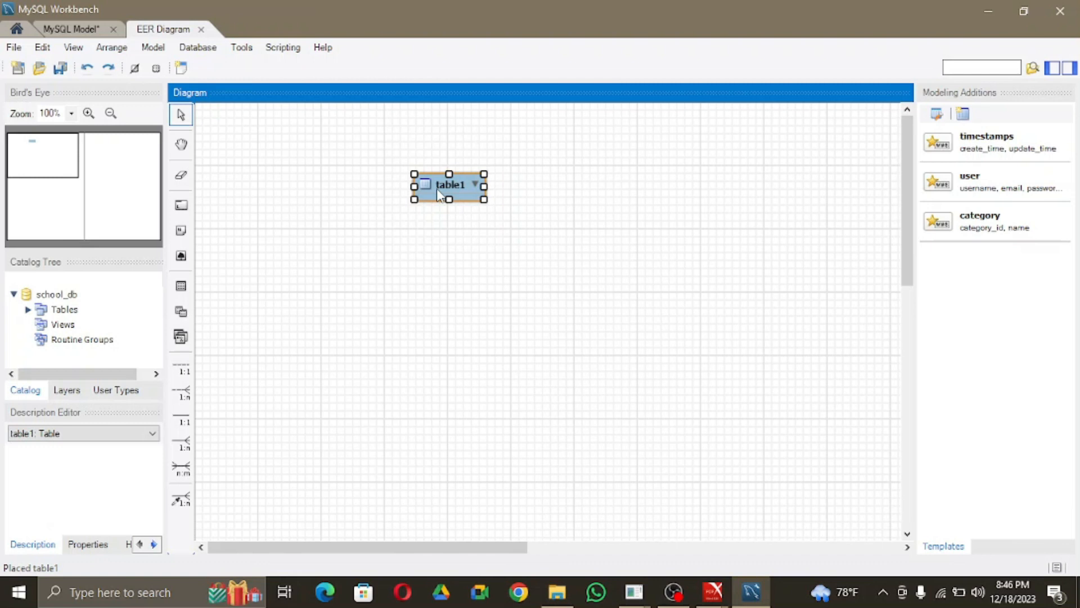
{"action": "double_click", "coordinate": [439, 194]}
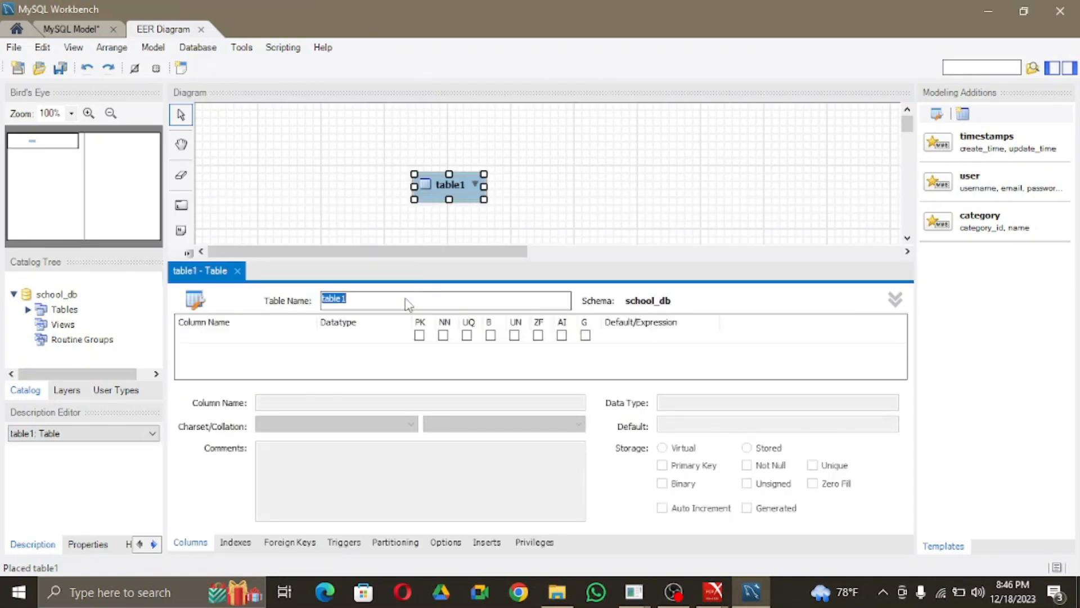
{"action": "type", "text": "student"}
Add an index_no column to the student table as the primary key with datatype VARCHAR(10).
{"action": "double_click", "coordinate": [242, 337]}
{"action": "type", "text": "index_no"}
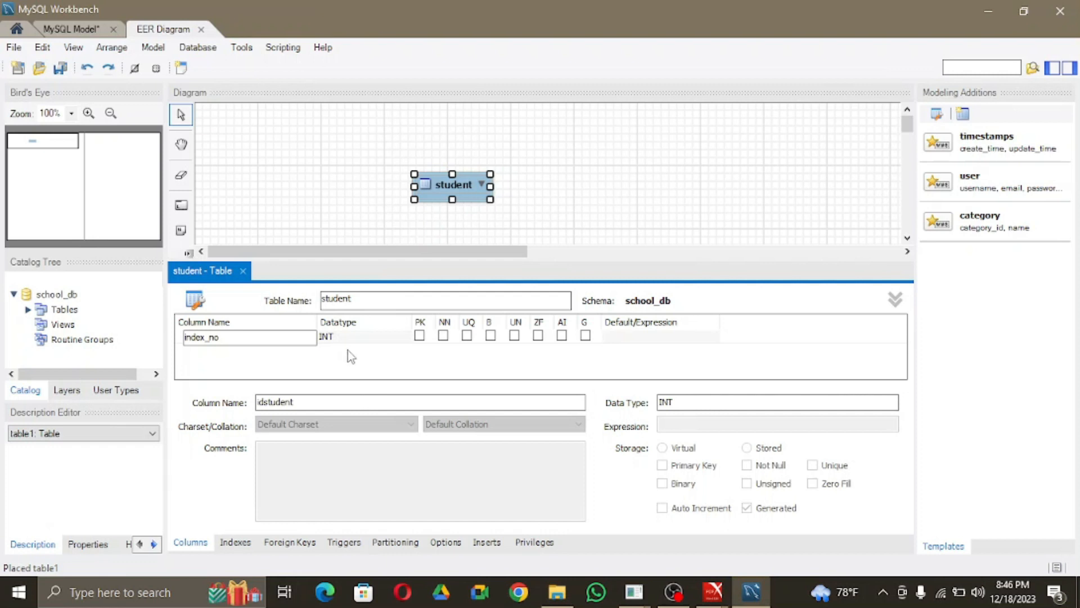
{"action": "left_click", "coordinate": [360, 342]}
{"action": "left_click", "coordinate": [406, 338]}
{"action": "left_click", "coordinate": [360, 7]}
{"action": "type", "text": "VARCHAR(10"}
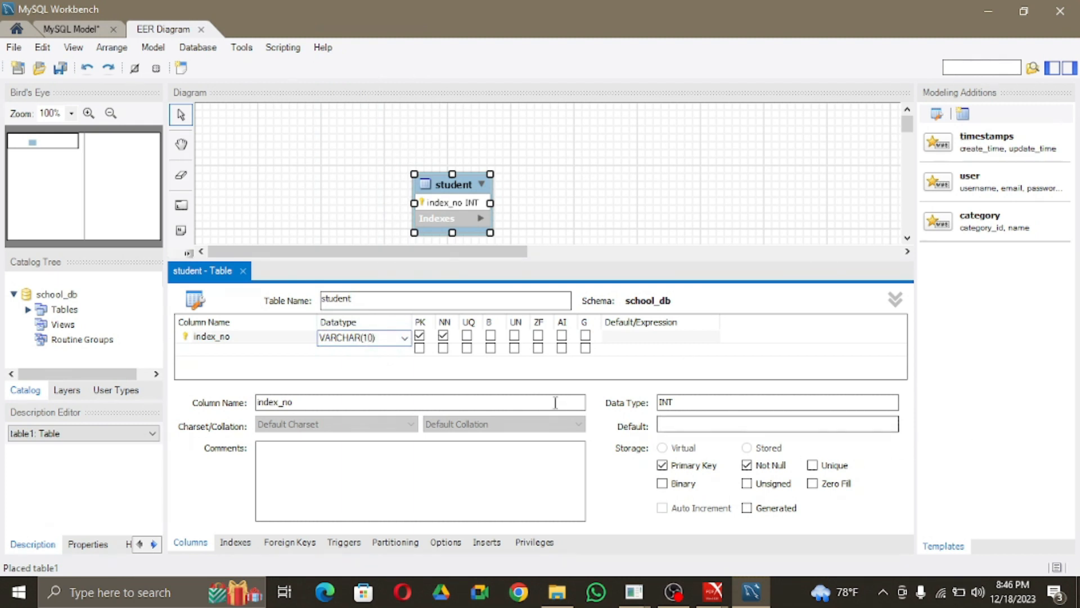
Add a not-null column named first_name below index_no, keeping the default VARCHAR(45) datatype.
{"action": "left_click", "coordinate": [445, 349]}
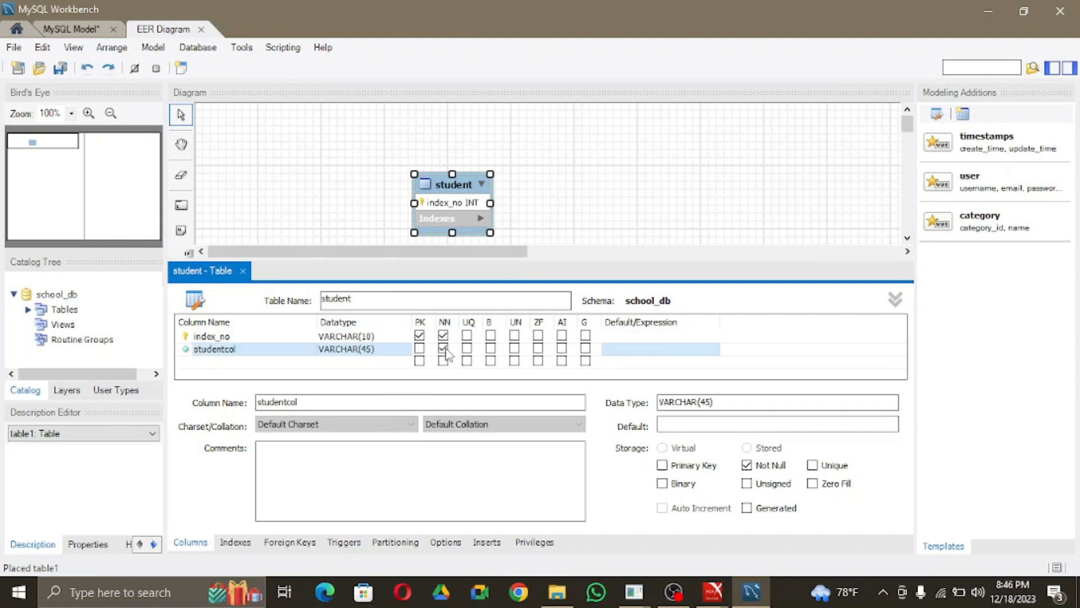
{"action": "double_click", "coordinate": [276, 353]}
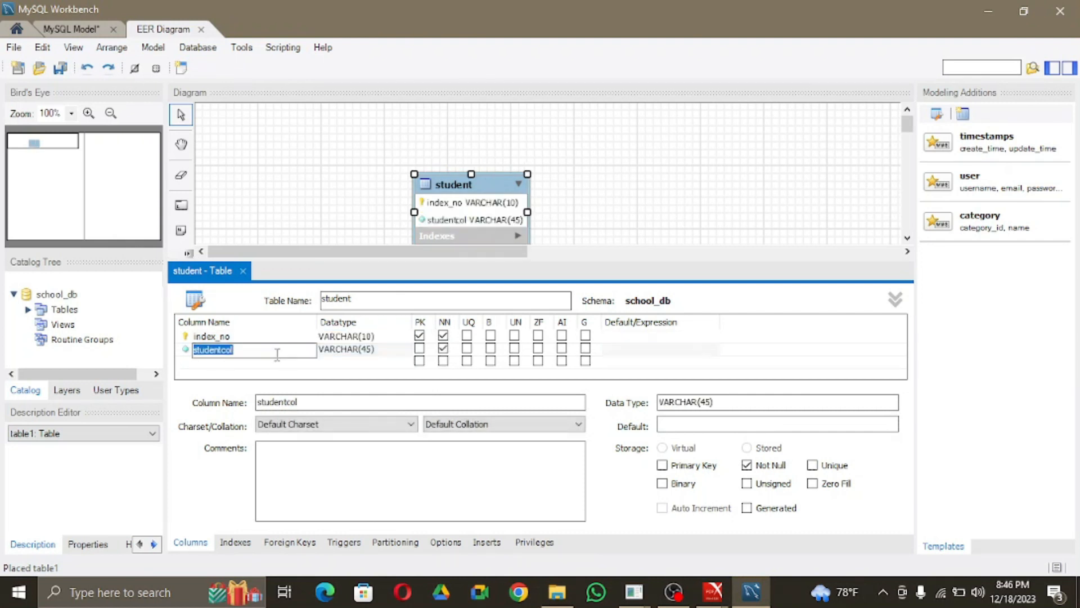
{"action": "type", "text": "first_name"}
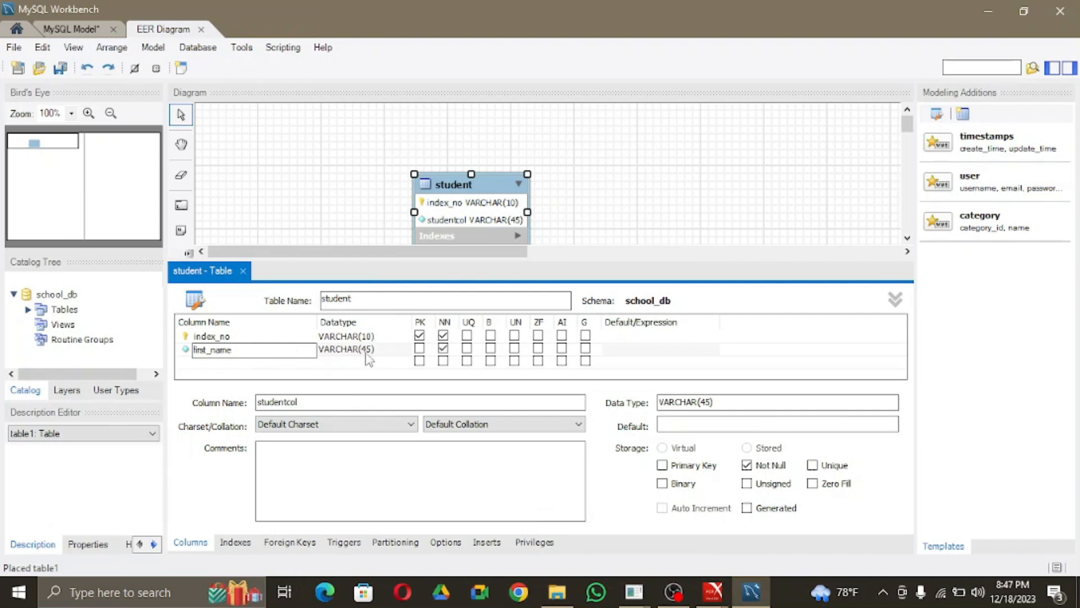
Add a not-null column named last_name below first_name, keeping the default VARCHAR(45) datatype.
{"action": "left_click", "coordinate": [444, 361]}
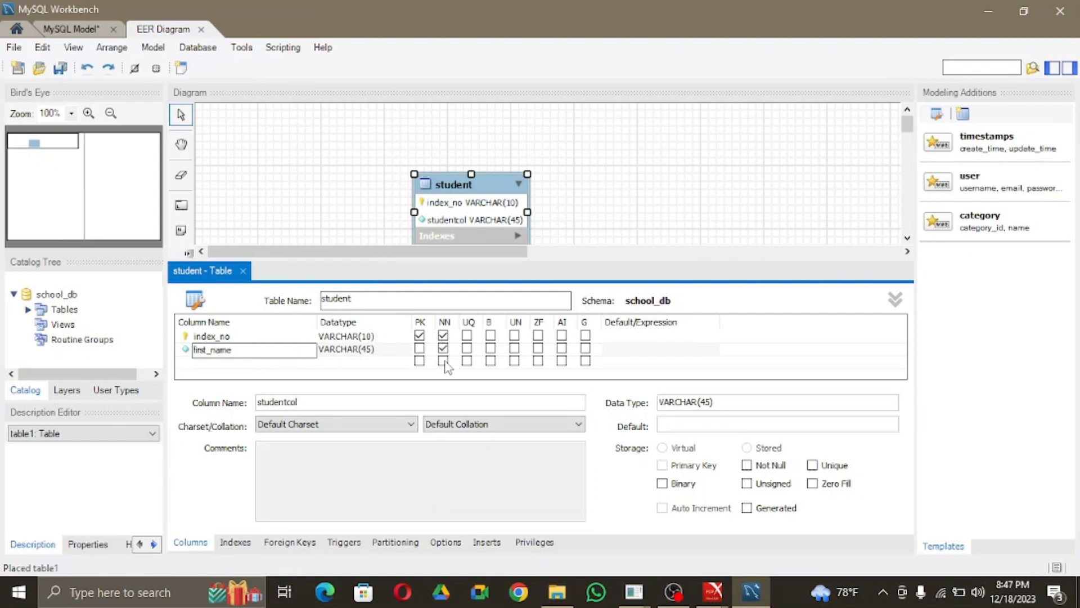
{"action": "left_click", "coordinate": [282, 361]}
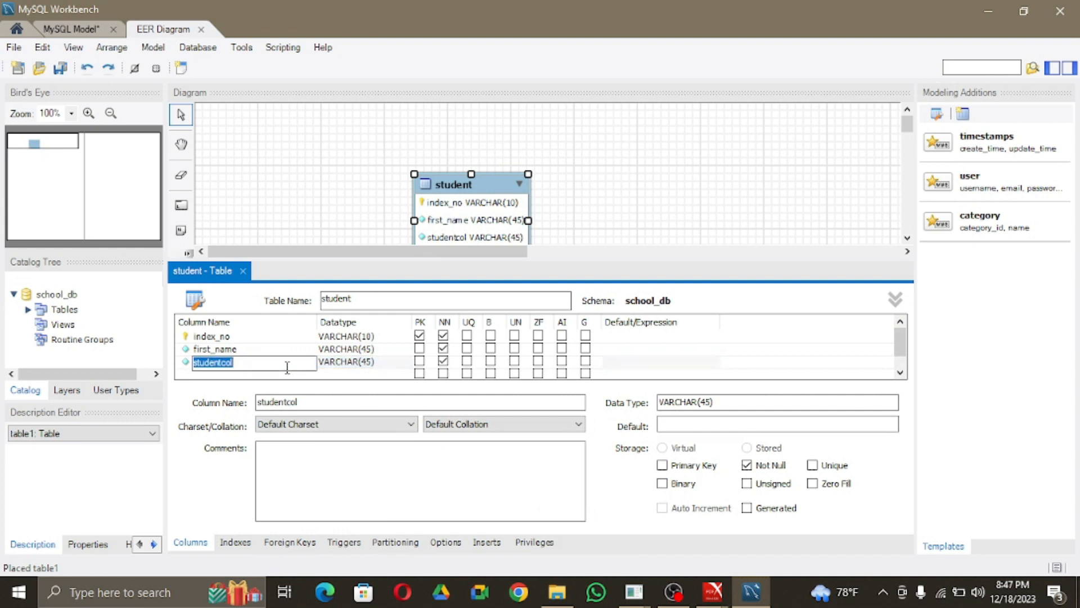
{"action": "type", "text": "las"}
{"action": "key", "text": "BackSpace"}
{"action": "type", "text": "l"}
{"action": "type", "text": "_name"}
Add a not-null column named gender below last_name, checking the remaining columns in the question PDF.
{"action": "left_click", "coordinate": [445, 375]}
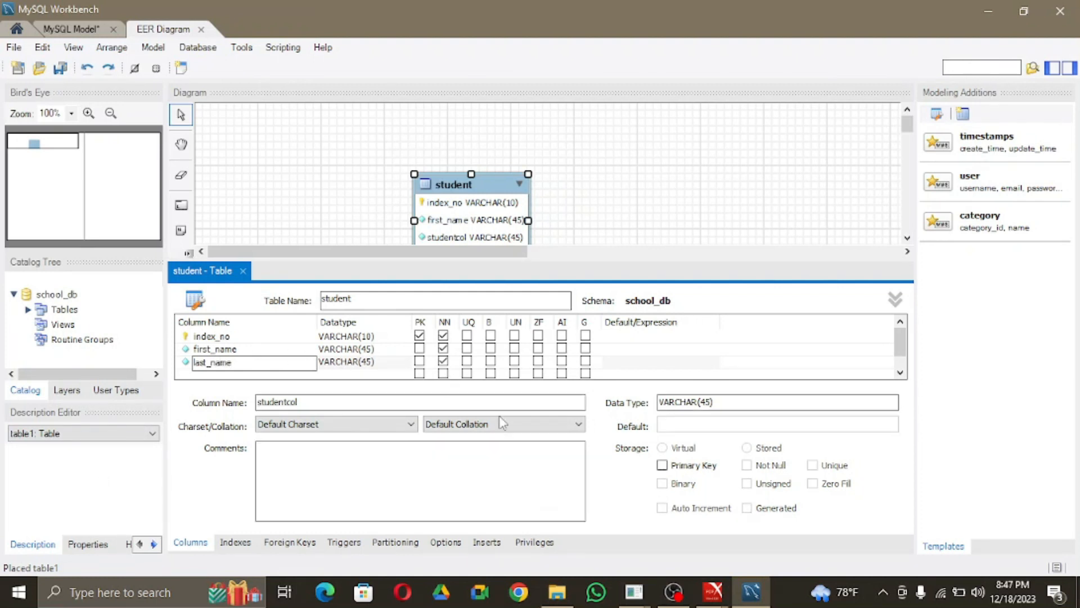
{"action": "left_click", "coordinate": [761, 554]}
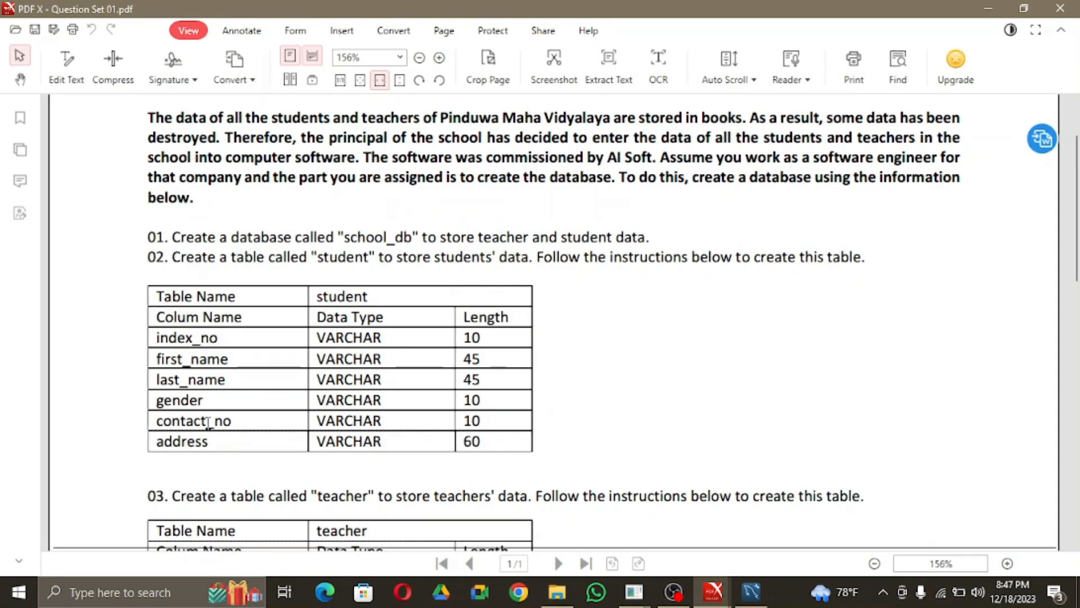
{"action": "left_click", "coordinate": [755, 593]}
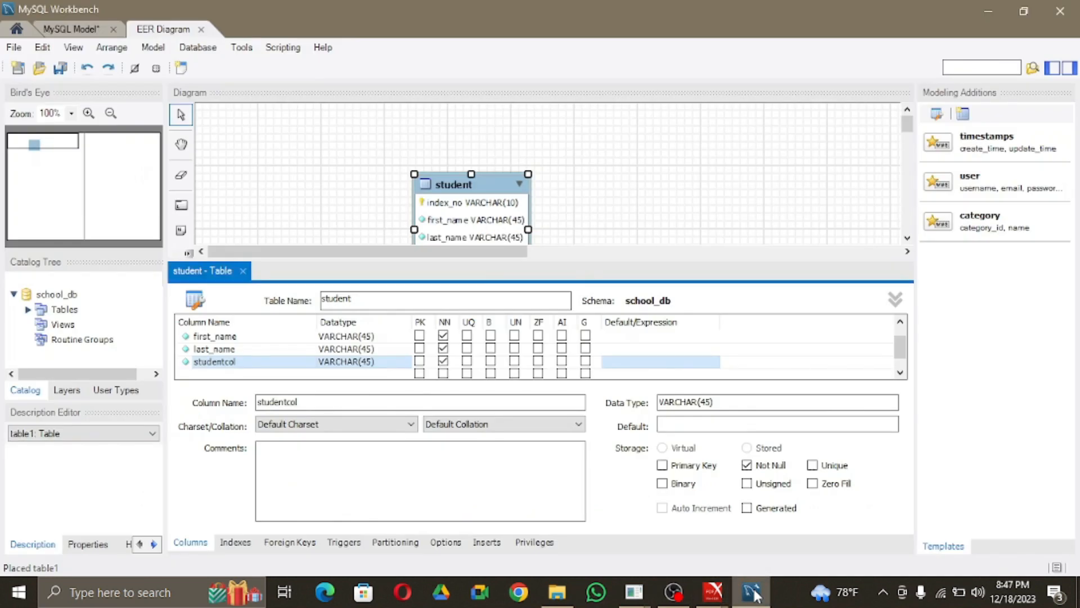
{"action": "left_click", "coordinate": [239, 374]}
{"action": "scroll", "coordinate": [248, 363], "scroll_direction": "down", "scroll_amount": 1}
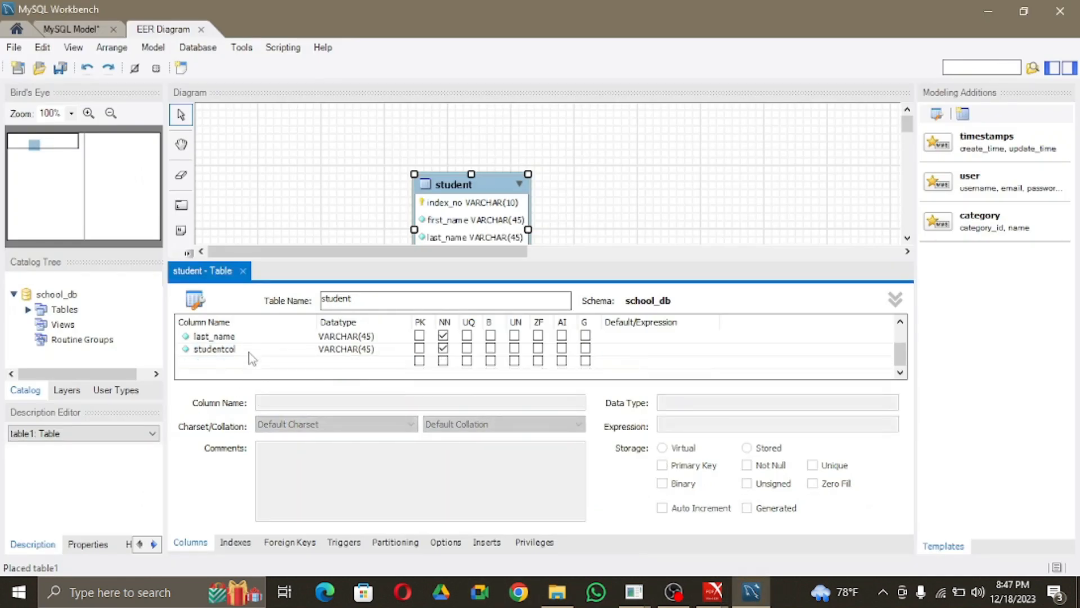
{"action": "double_click", "coordinate": [247, 349]}
{"action": "type", "text": "g"}
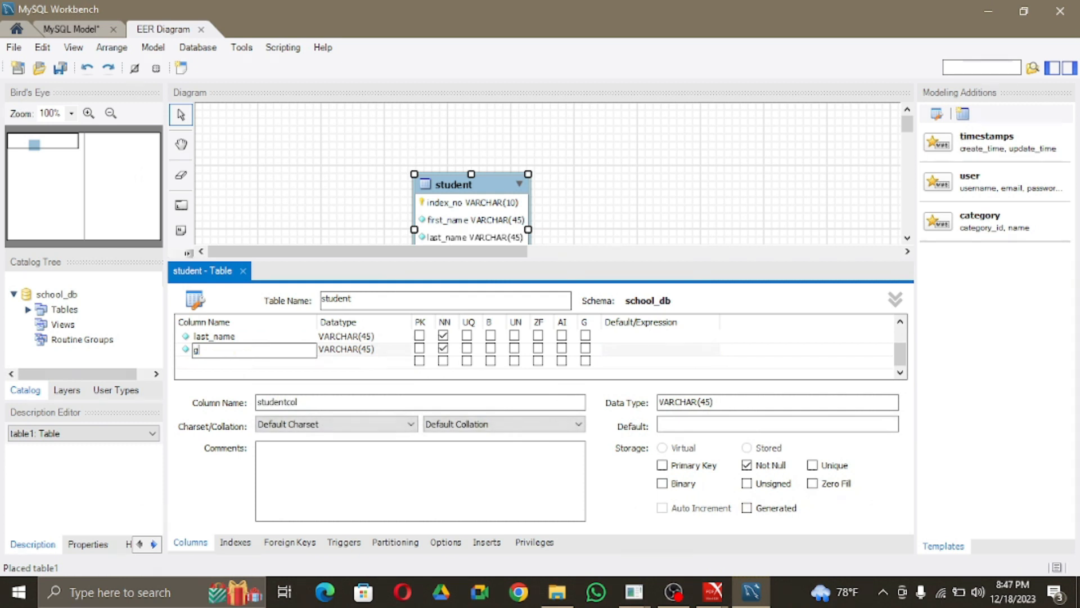
{"action": "type", "text": "ender"}
Set the gender column's datatype to VARCHAR(10).
{"action": "left_click", "coordinate": [373, 352]}
{"action": "left_click", "coordinate": [372, 351]}
{"action": "left_click", "coordinate": [374, 351]}
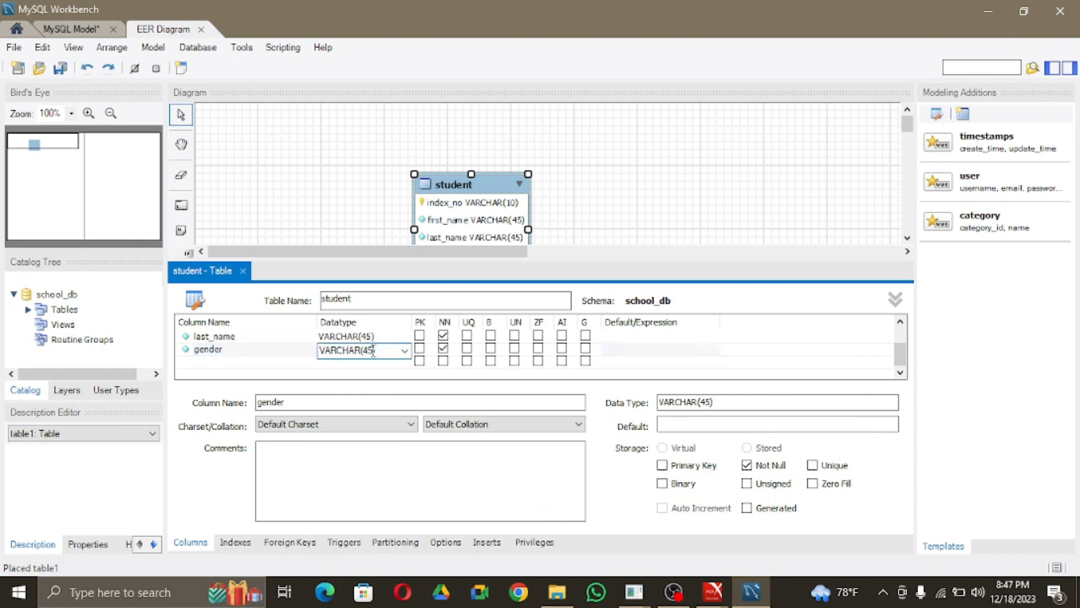
{"action": "type", "text": "10"}
Add a not-null column named contact_no below gender with datatype VARCHAR(10).
{"action": "left_click", "coordinate": [443, 362]}
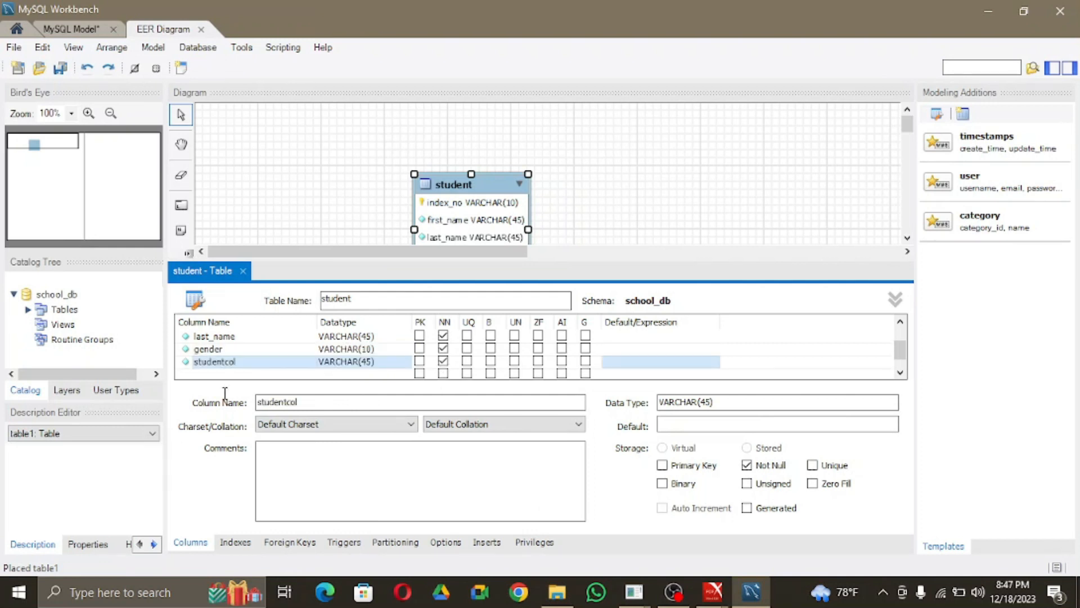
{"action": "double_click", "coordinate": [256, 362]}
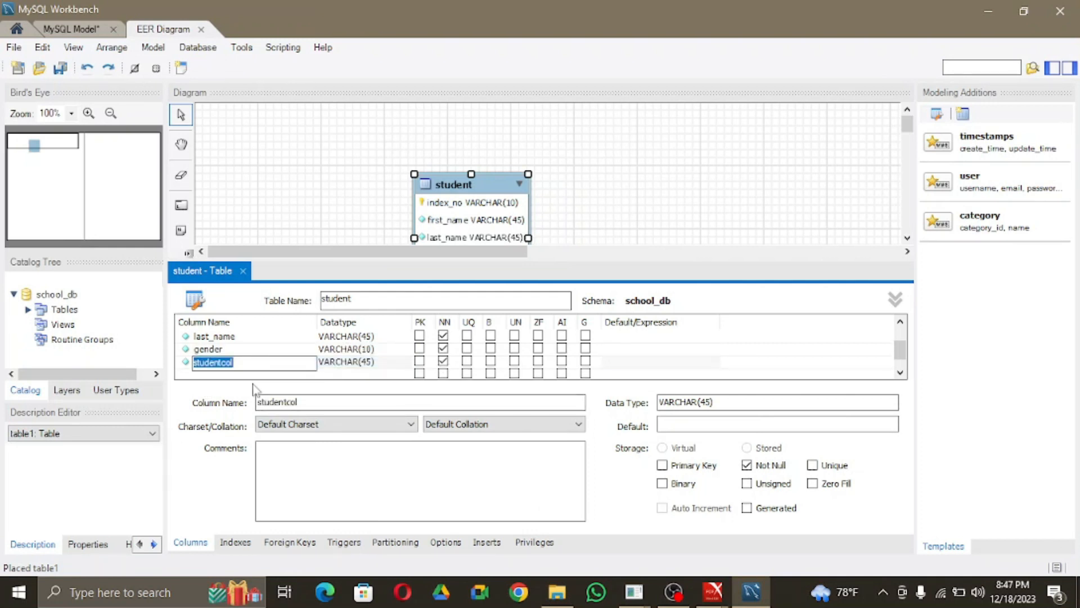
{"action": "type", "text": "conta"}
{"action": "type", "text": "ct_no"}
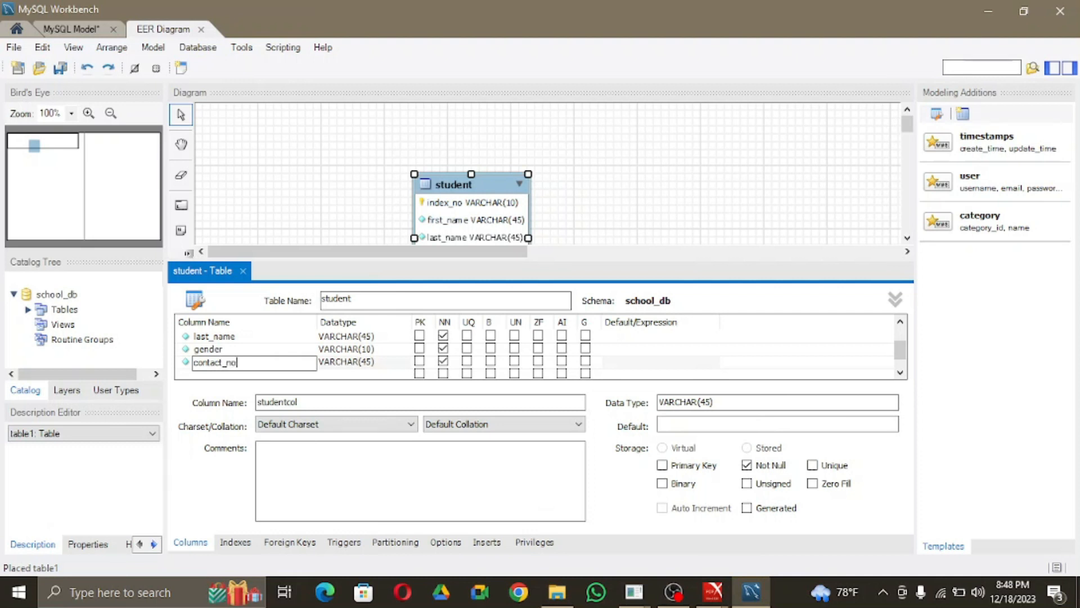
{"action": "left_click", "coordinate": [373, 363]}
{"action": "left_click", "coordinate": [375, 363]}
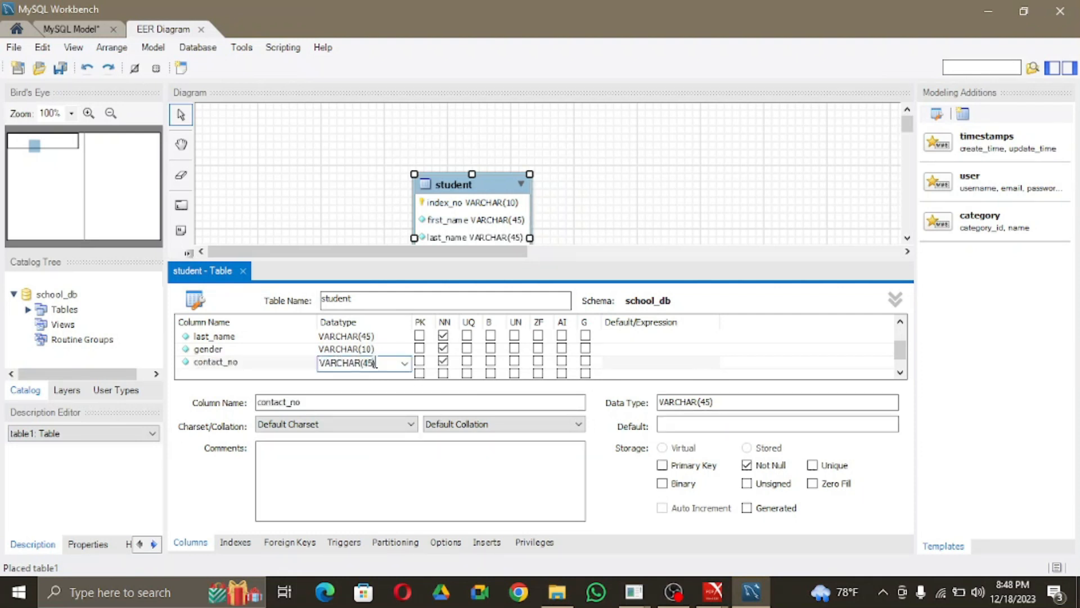
{"action": "type", "text": "10"}
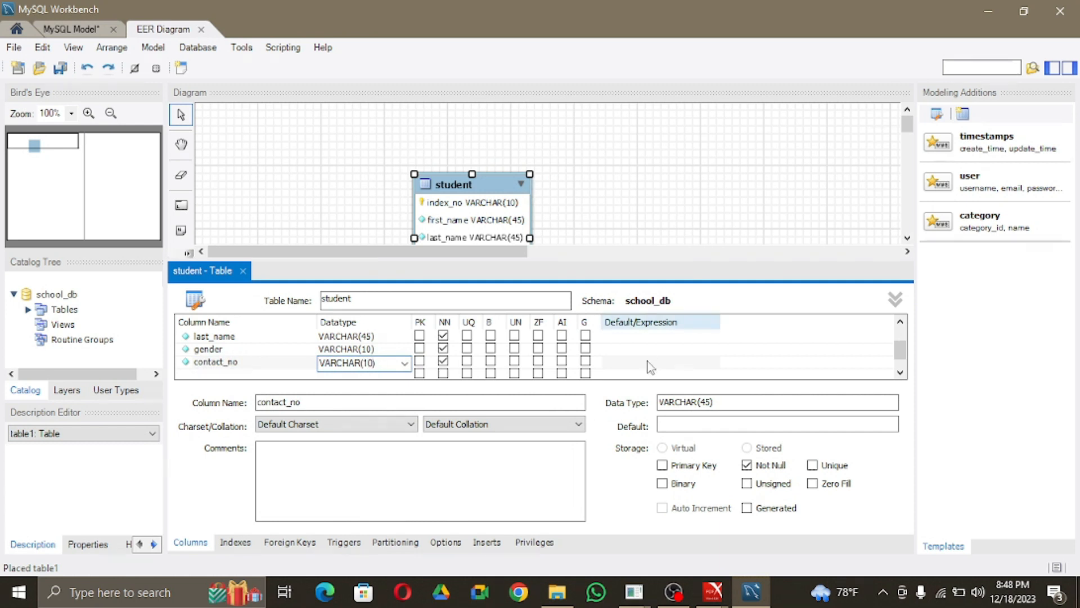
Add a not-null column named address below contact_no in the student table.
{"action": "left_click", "coordinate": [445, 373]}
{"action": "scroll", "coordinate": [448, 374], "scroll_direction": "down", "scroll_amount": 1}
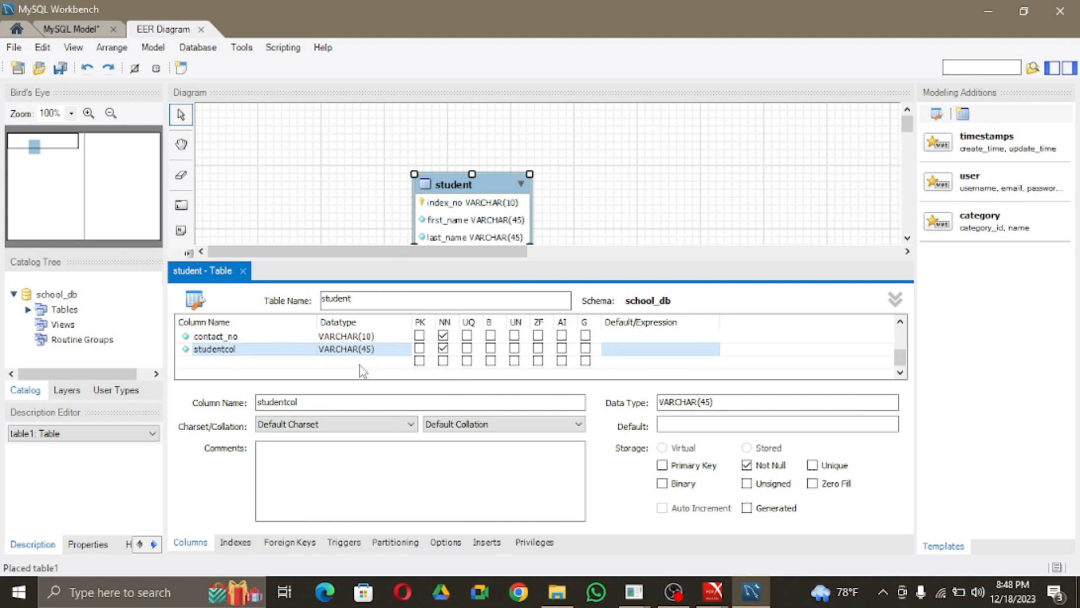
{"action": "left_click", "coordinate": [274, 349]}
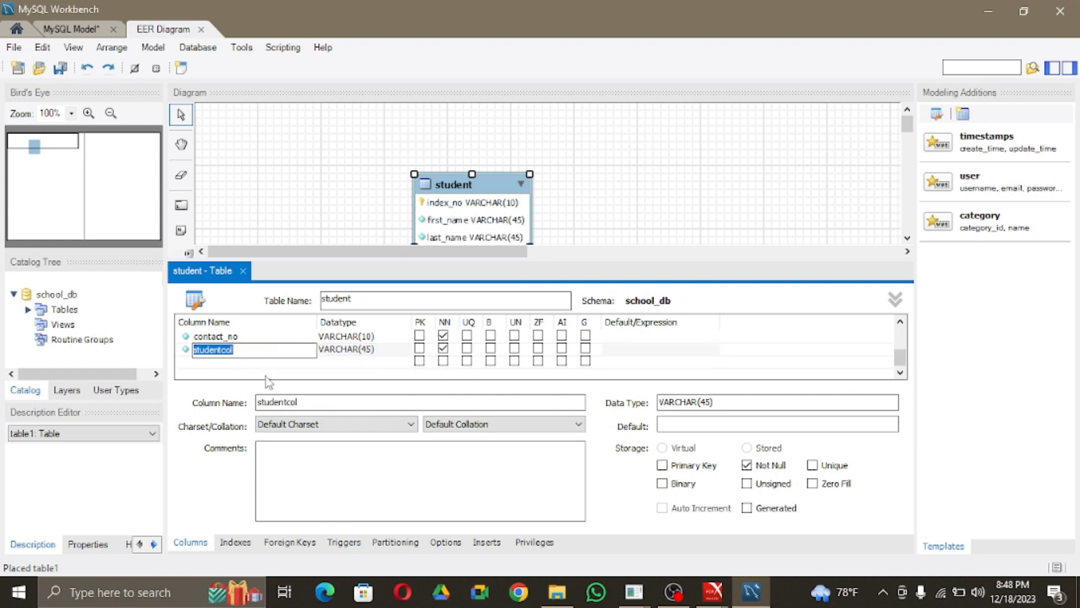
{"action": "type", "text": "ad"}
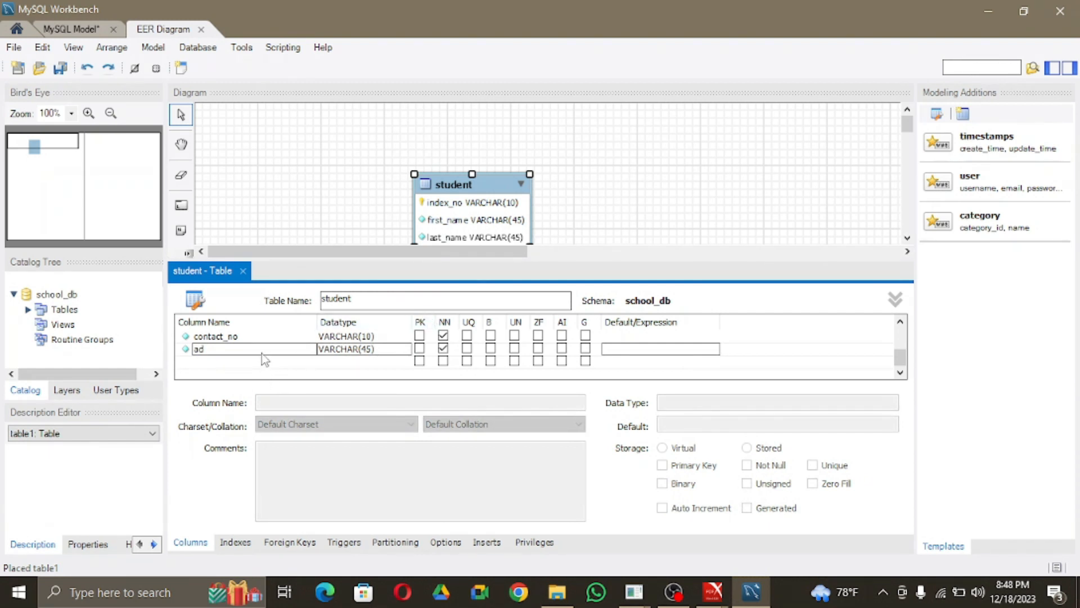
{"action": "left_click", "coordinate": [265, 350]}
{"action": "left_click", "coordinate": [265, 350]}
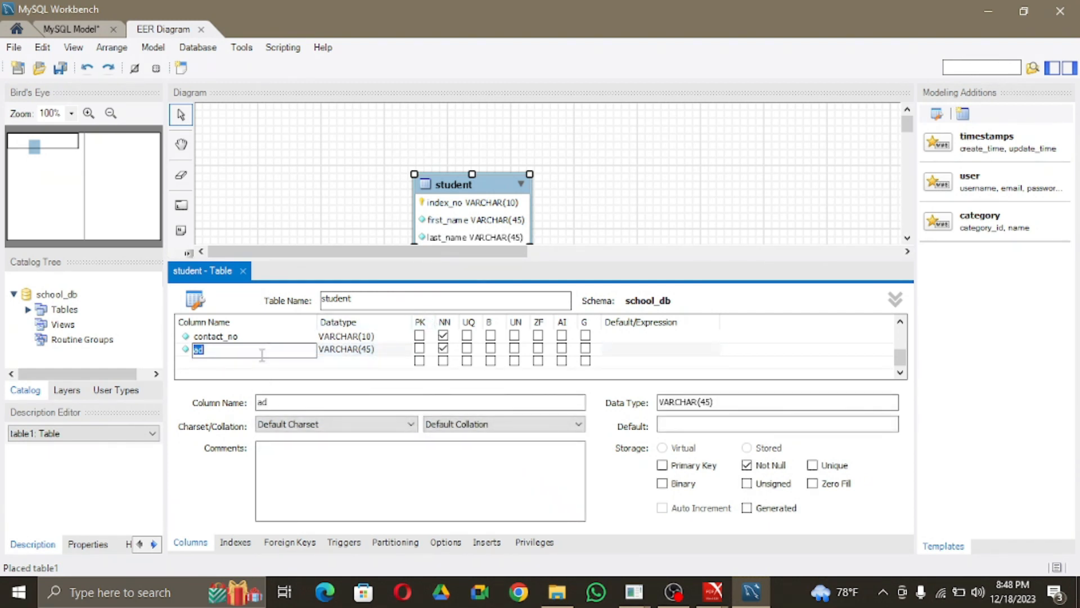
{"action": "left_click", "coordinate": [262, 355]}
{"action": "type", "text": "dr"}
Set the address column's datatype to VARCHAR(60).
{"action": "left_click", "coordinate": [373, 351]}
{"action": "left_click", "coordinate": [373, 351]}
{"action": "key", "text": "BackSpace"}
{"action": "key", "text": "BackSpace"}
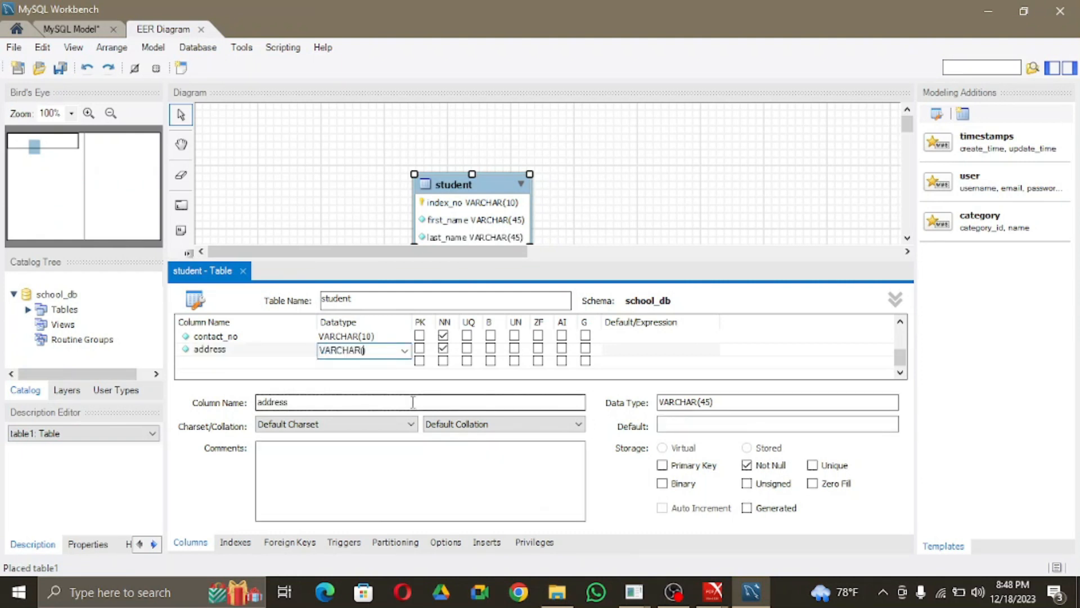
{"action": "type", "text": "60"}
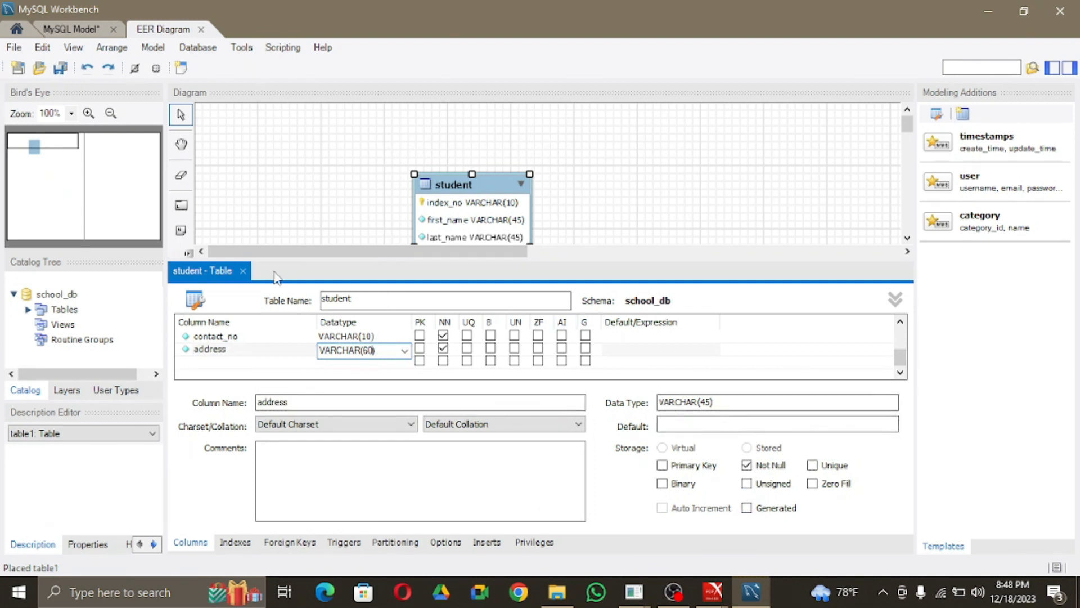
Close the student table's editor and consult the teacher table specification in the Question Set 01 PDF.
{"action": "left_click", "coordinate": [243, 271]}
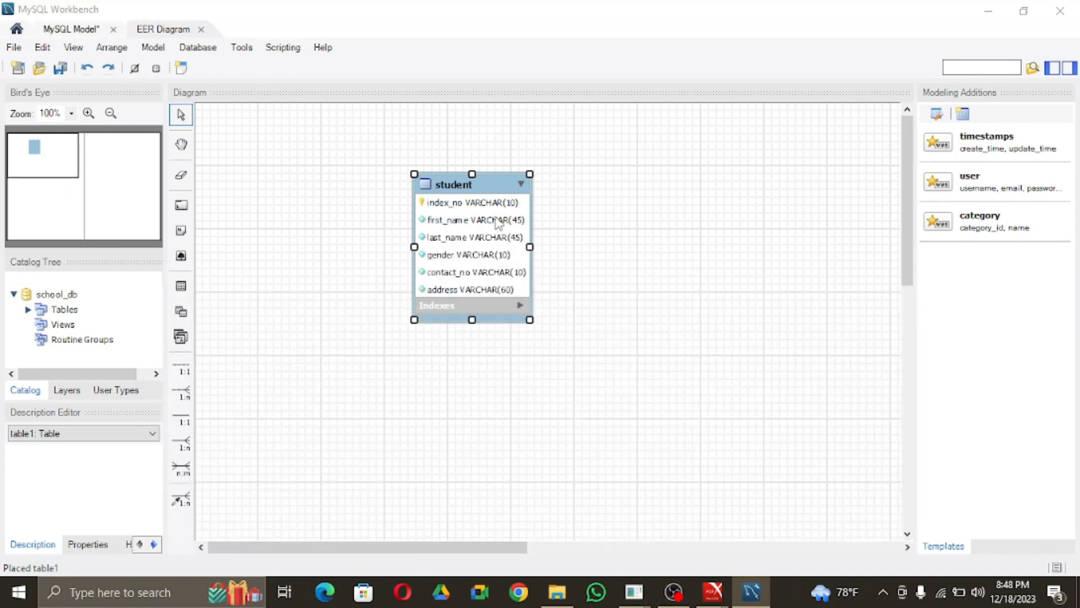
{"action": "left_click", "coordinate": [549, 210]}
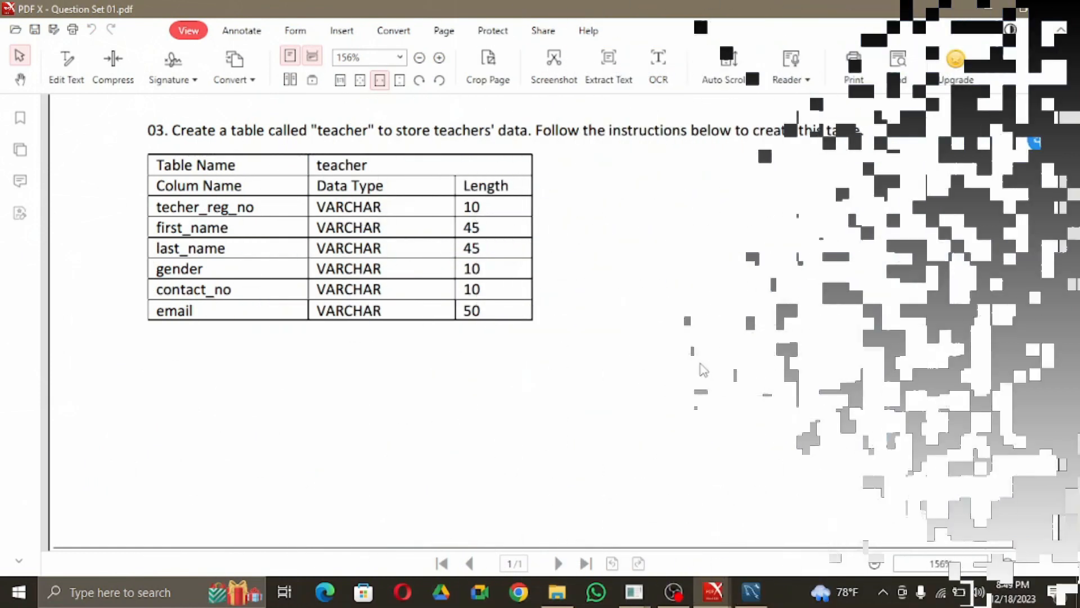
{"action": "scroll", "coordinate": [416, 253], "scroll_direction": "up", "scroll_amount": 1}
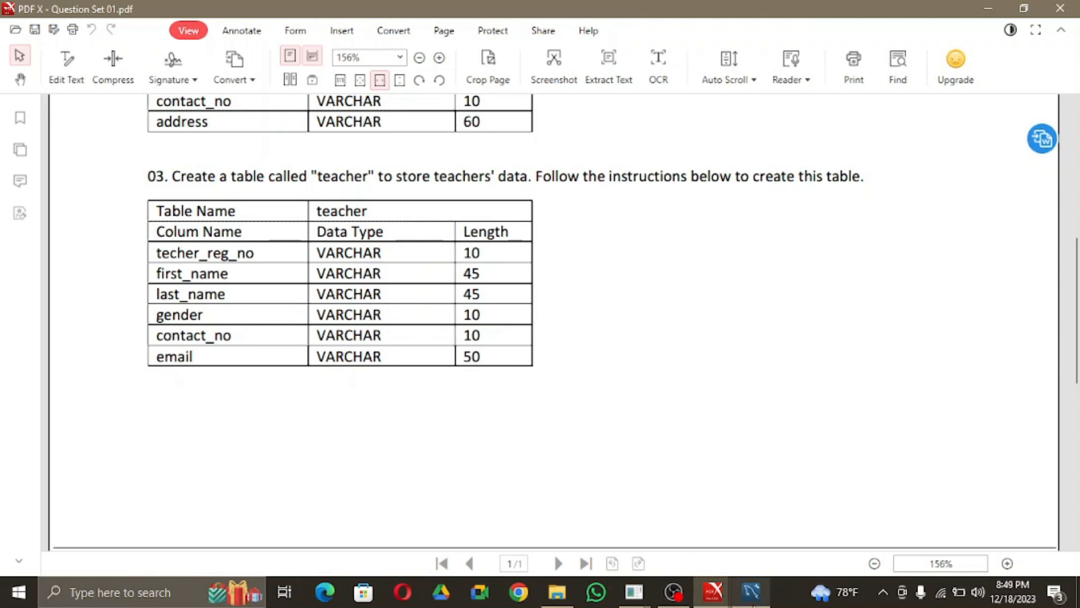
Switch to MySQL Workbench, place a new table beside student in the diagram, and name it teacher.
{"action": "left_click", "coordinate": [751, 592]}
{"action": "left_click", "coordinate": [180, 286]}
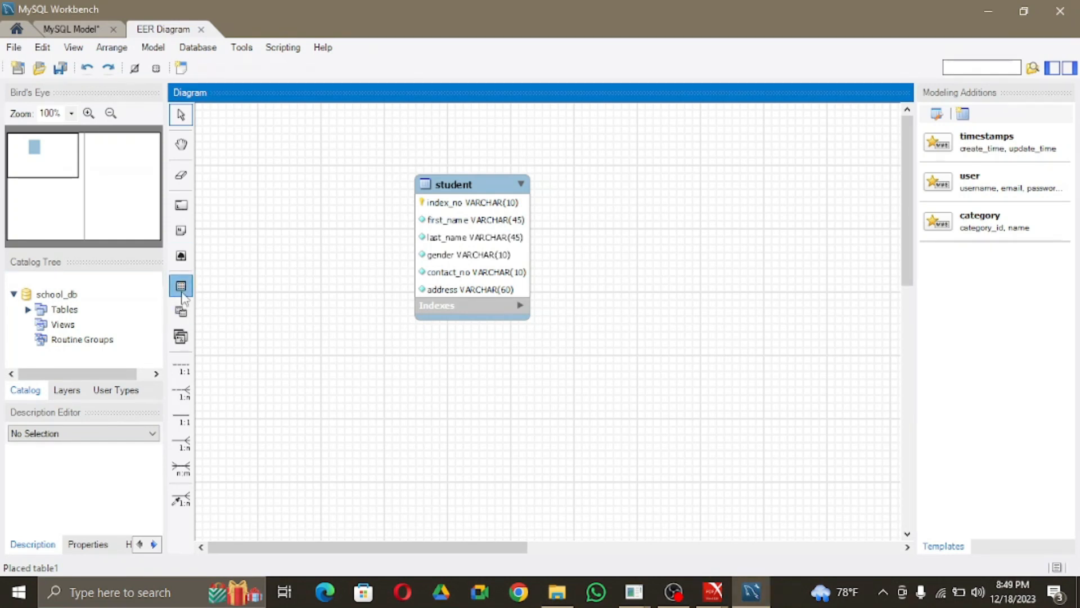
{"action": "left_click", "coordinate": [635, 193]}
{"action": "left_click_drag", "start_coordinate": [666, 201], "coordinate": [653, 188]}
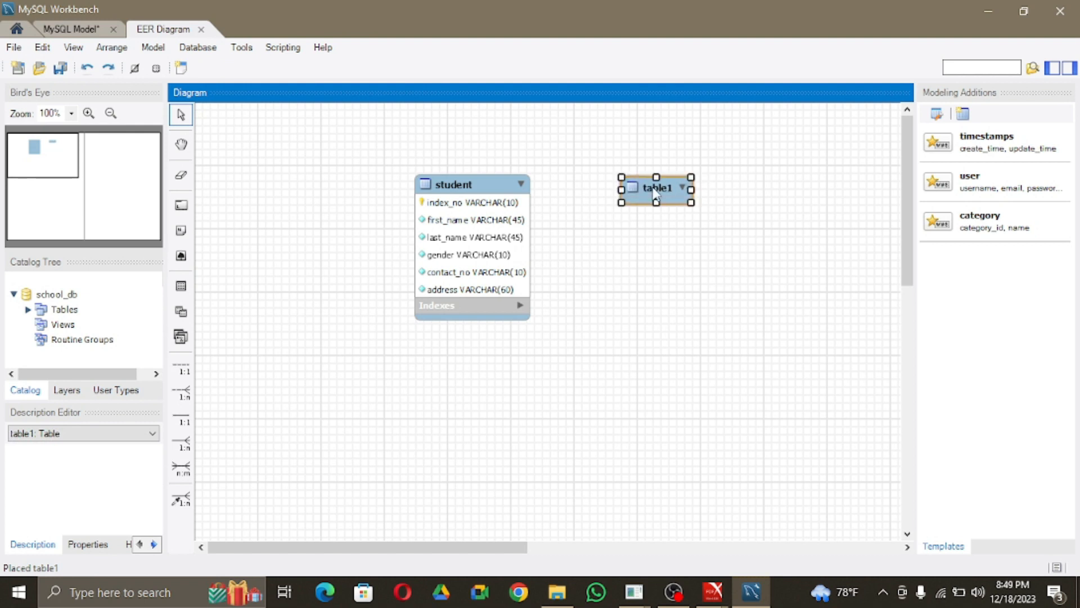
{"action": "double_click", "coordinate": [655, 191]}
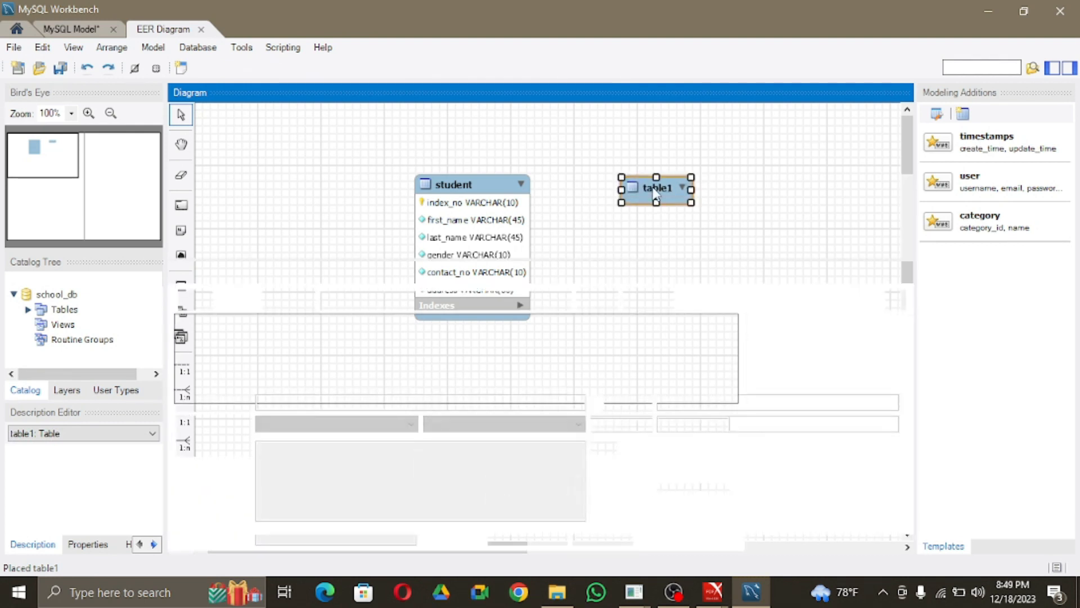
{"action": "type", "text": "teacher"}
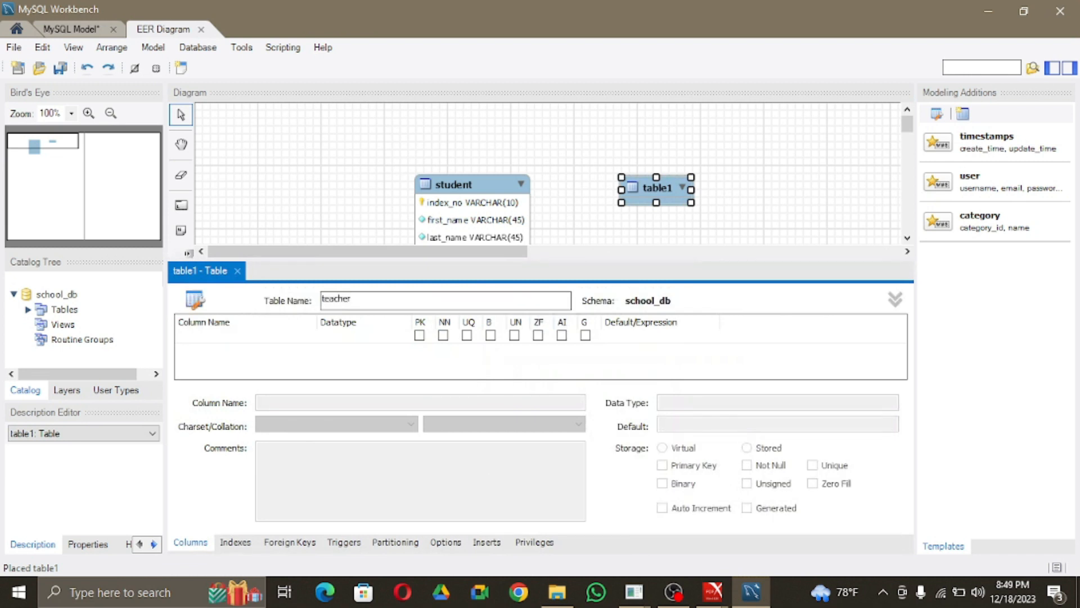
Add a first column named teacher_reg_no to the teacher table as its primary key.
{"action": "double_click", "coordinate": [286, 338]}
{"action": "type", "text": "teacer"}
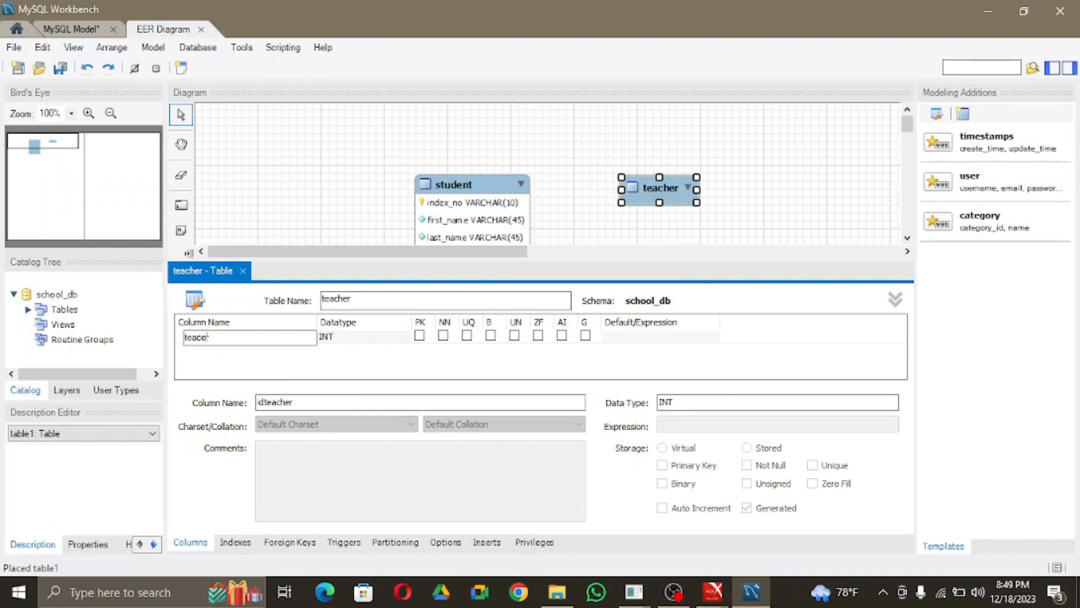
{"action": "type", "text": "h"}
{"action": "key", "text": "BackSpace"}
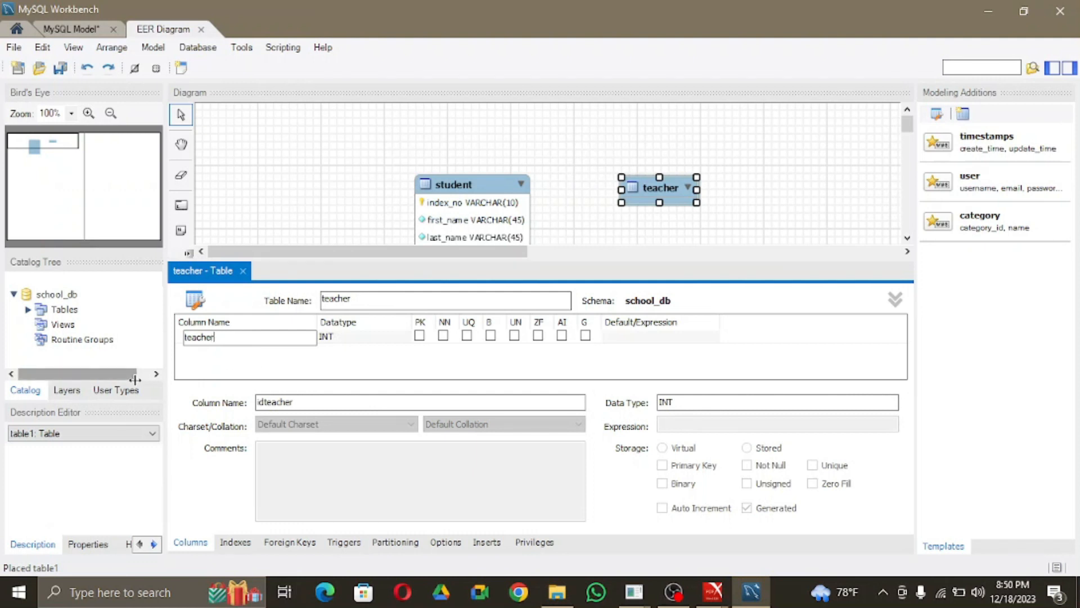
{"action": "type", "text": "r_reg_no"}
Set the teacher_reg_no column's datatype to VARCHAR(10).
{"action": "left_click", "coordinate": [337, 340]}
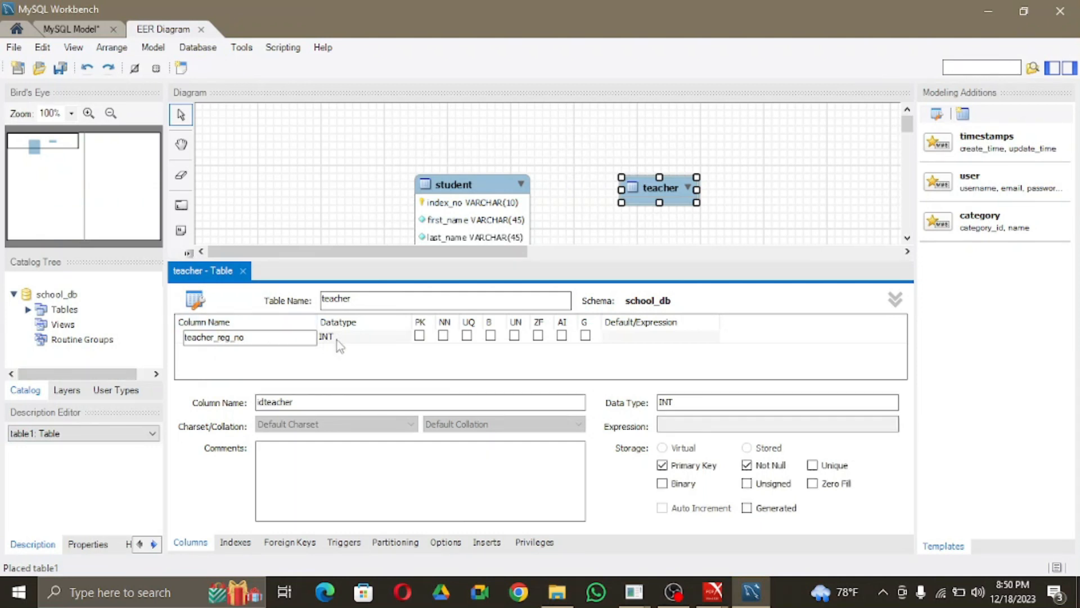
{"action": "left_click", "coordinate": [406, 338]}
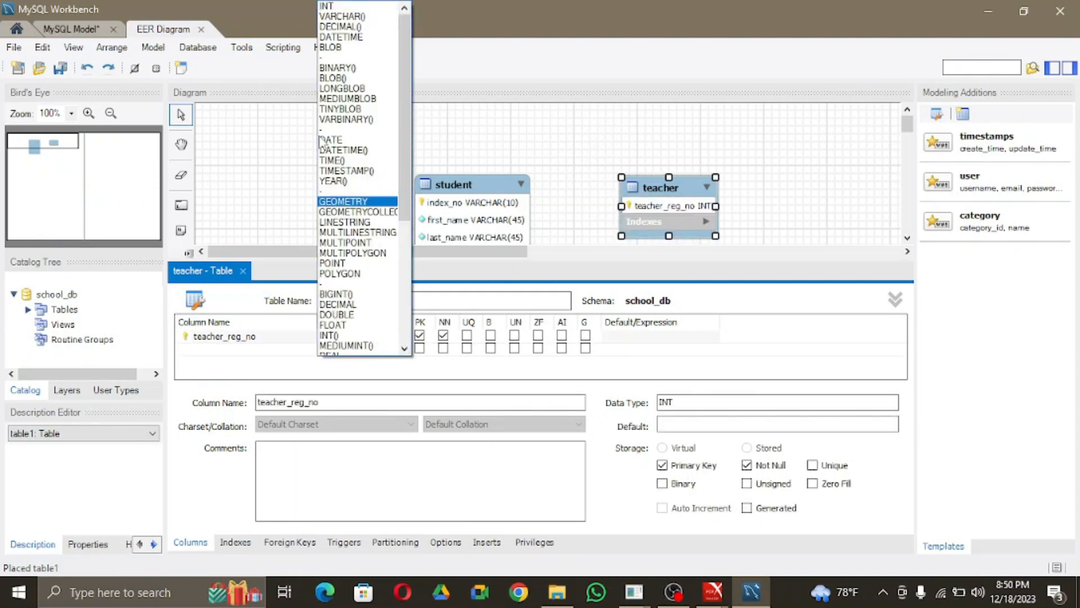
{"action": "left_click", "coordinate": [341, 16]}
{"action": "type", "text": "1"}
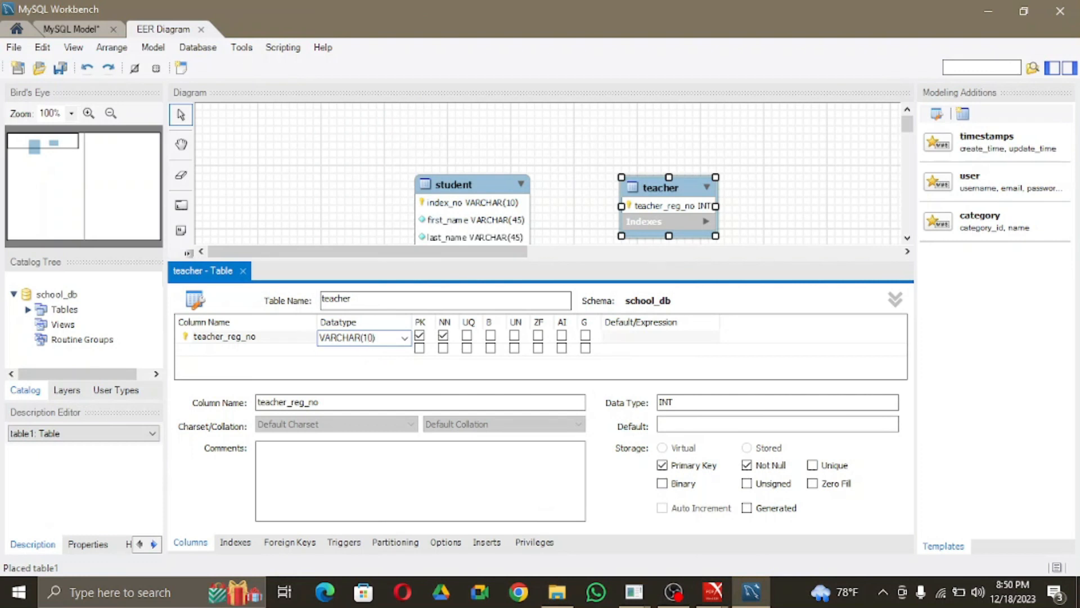
{"action": "type", "text": "0"}
Add a not-null column named first_name with datatype VARCHAR(45) below teacher_reg_no.
{"action": "left_click", "coordinate": [273, 350]}
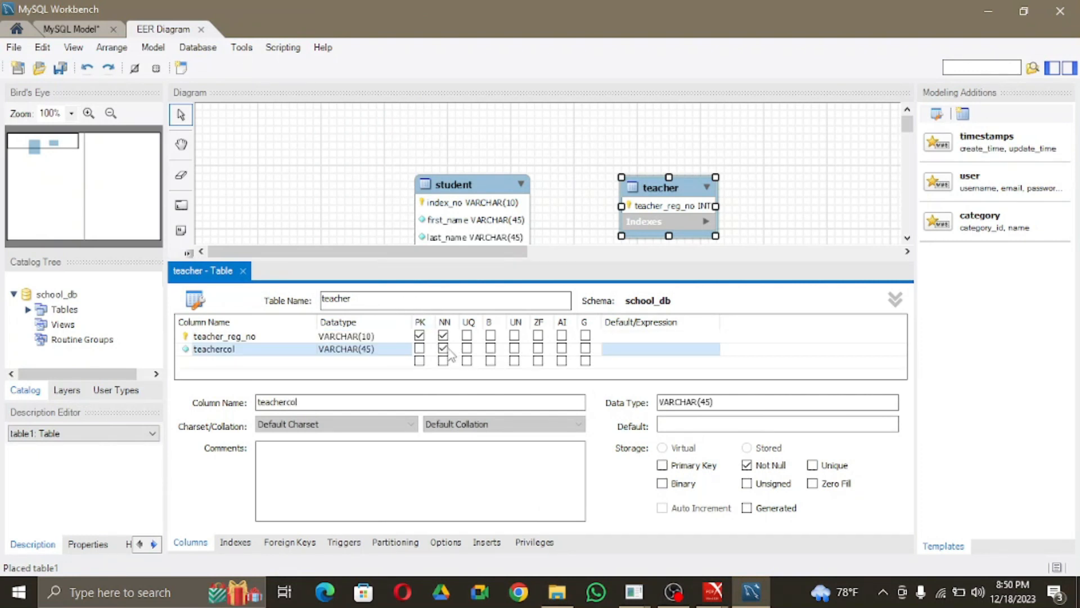
{"action": "left_click", "coordinate": [288, 349]}
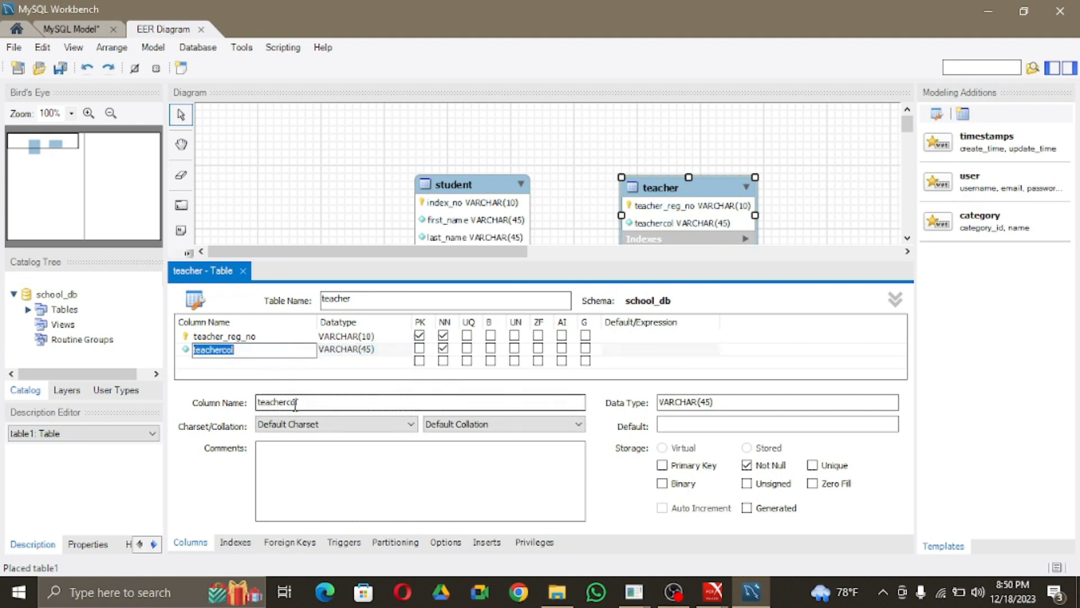
{"action": "type", "text": "first_N"}
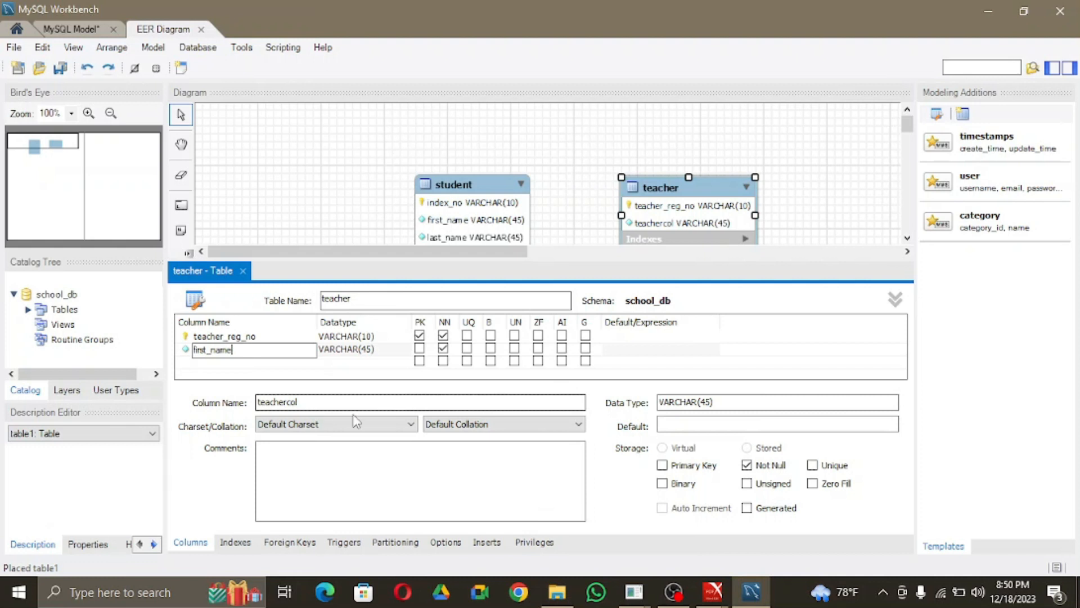
{"action": "left_click", "coordinate": [444, 360]}
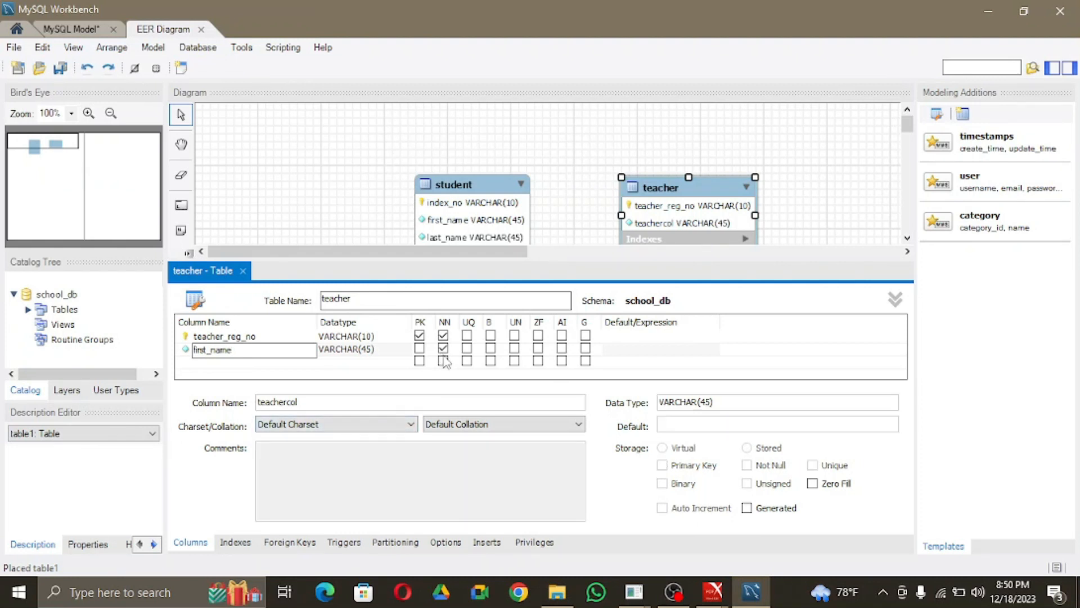
Add a not-null column named last_name with datatype VARCHAR(45) below first_name in the teacher table.
{"action": "left_click", "coordinate": [267, 363]}
{"action": "key", "text": "BackSpace"}
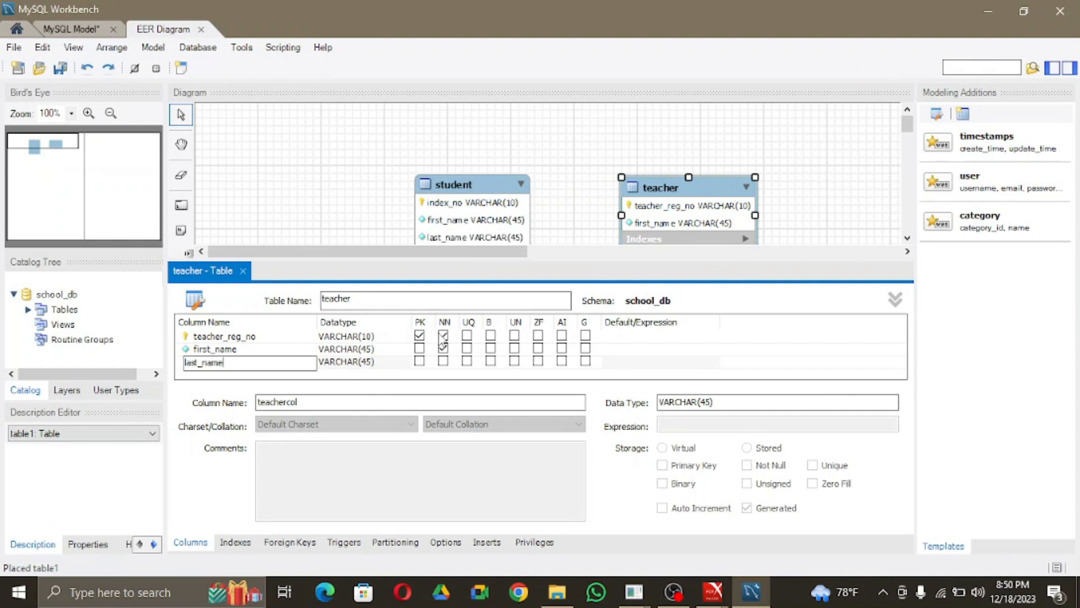
{"action": "key", "text": "Return"}
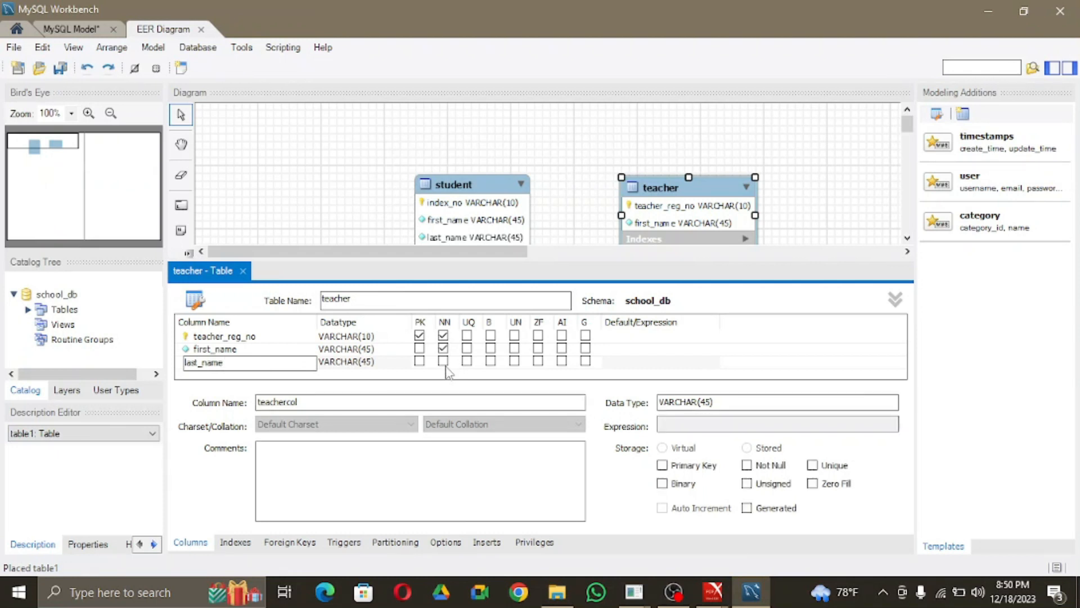
{"action": "scroll", "coordinate": [448, 365], "scroll_direction": "down", "scroll_amount": 1}
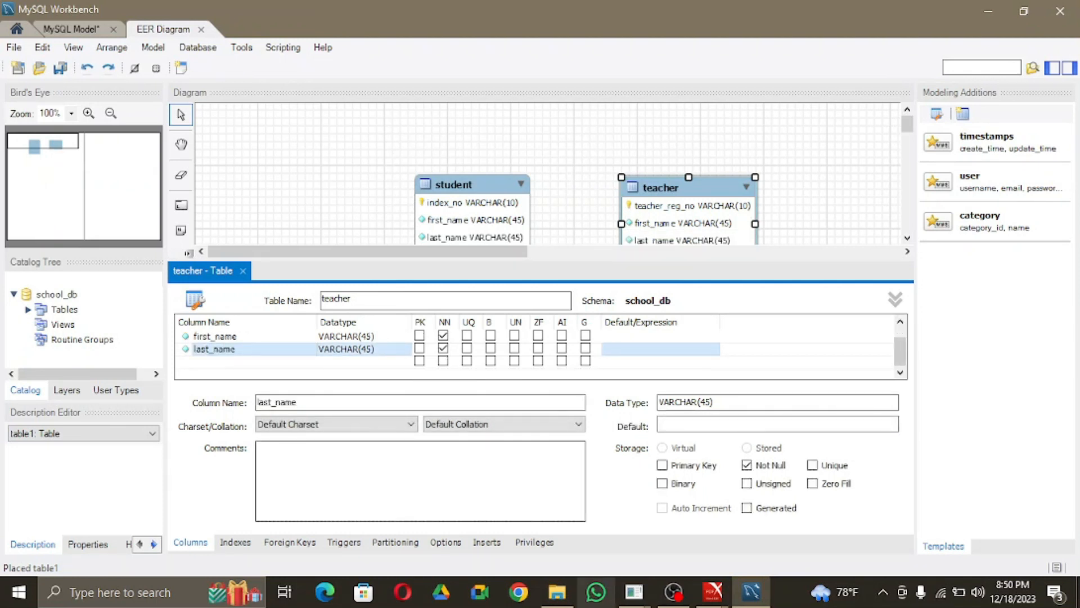
Recheck the teacher specification in the PDF and add a not-null gender column with datatype VARCHAR(10) below last_name.
{"action": "left_click", "coordinate": [721, 600]}
{"action": "left_click", "coordinate": [719, 531]}
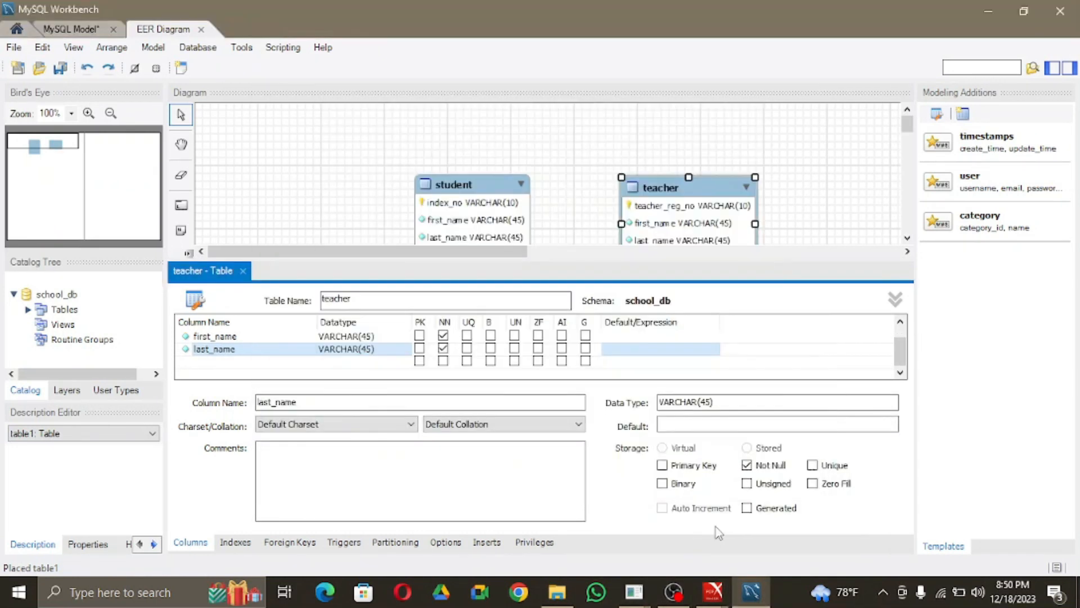
{"action": "left_click", "coordinate": [720, 600]}
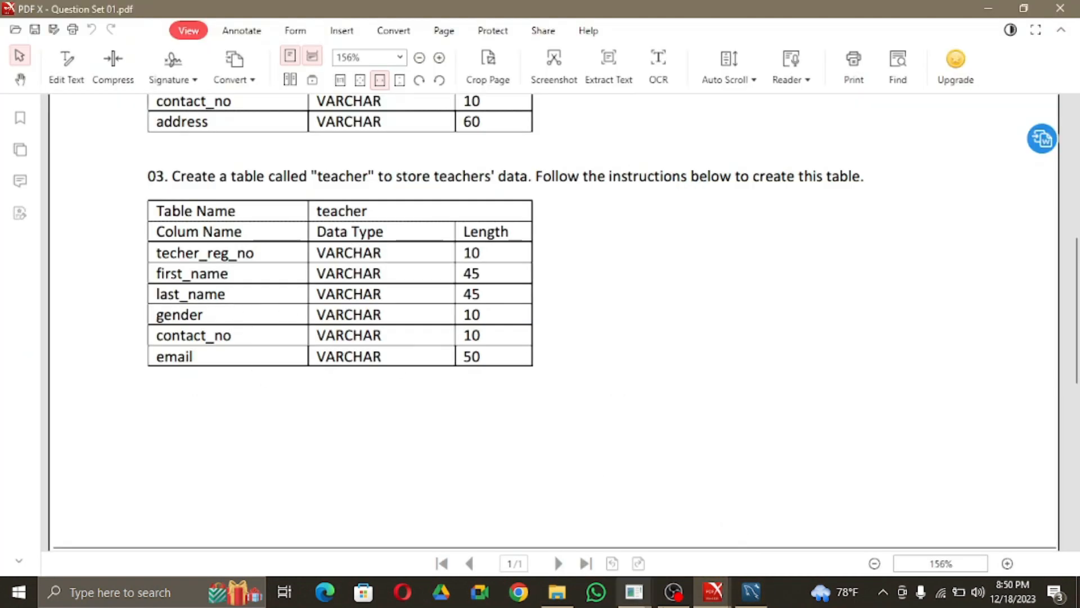
{"action": "left_click", "coordinate": [751, 592]}
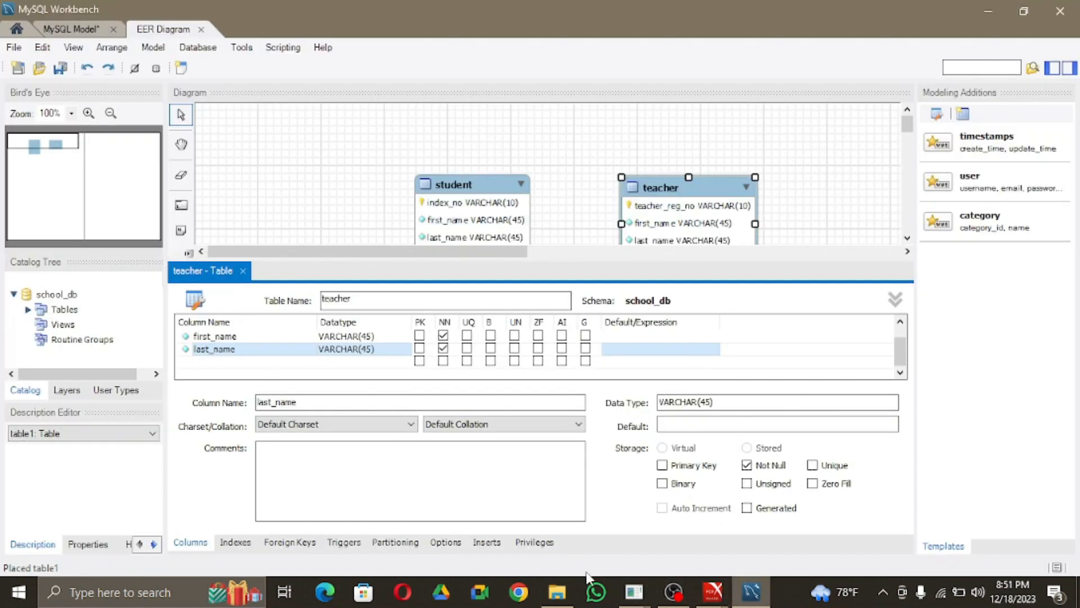
{"action": "double_click", "coordinate": [249, 361]}
{"action": "type", "text": "gender"}
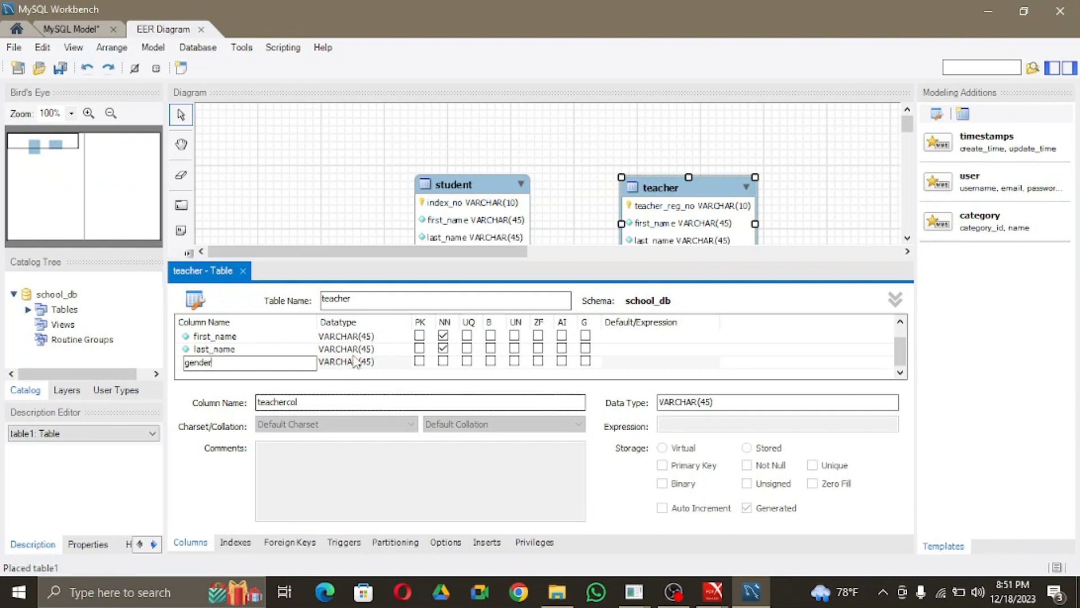
{"action": "left_click", "coordinate": [371, 363]}
{"action": "left_click", "coordinate": [377, 363]}
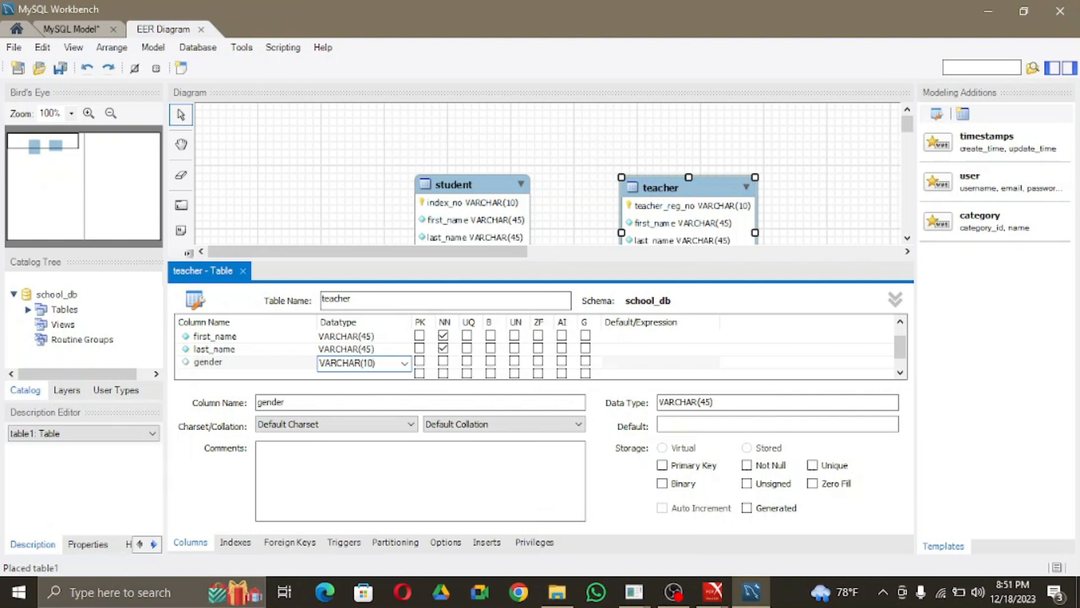
{"action": "left_click", "coordinate": [443, 362]}
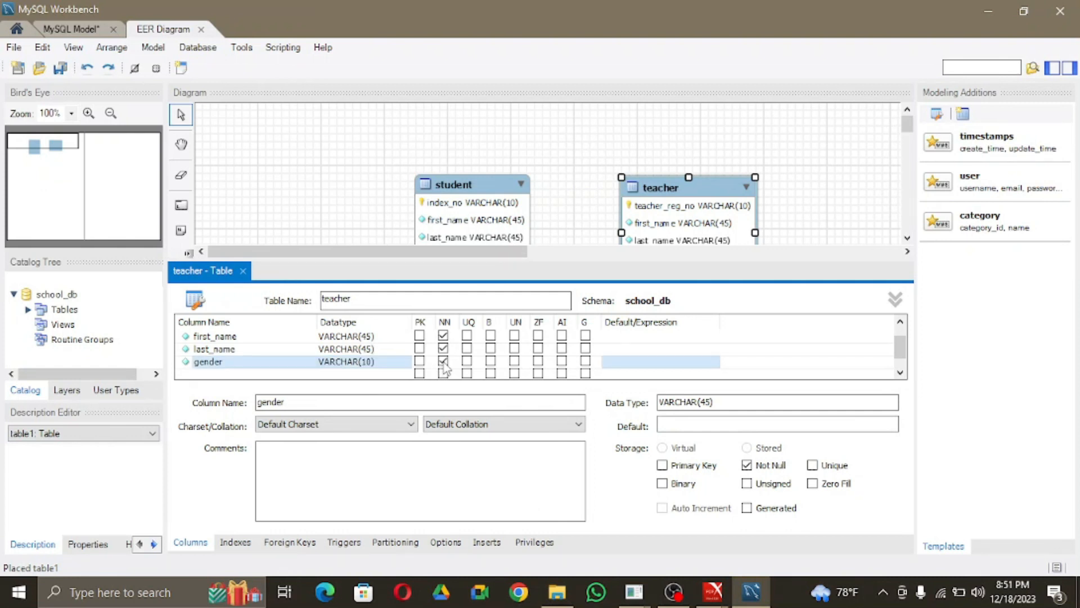
Add a not-null column named contact_no with datatype VARCHAR(10) below gender in the teacher table.
{"action": "left_click", "coordinate": [287, 372]}
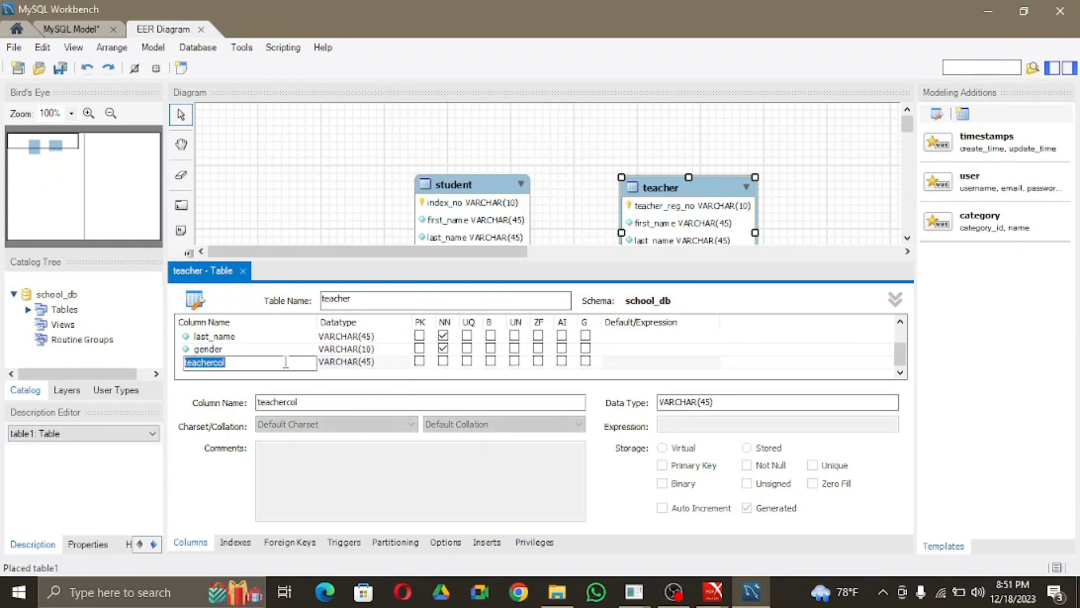
{"action": "type", "text": "c"}
{"action": "type", "text": "ontact_no"}
{"action": "left_click", "coordinate": [369, 363]}
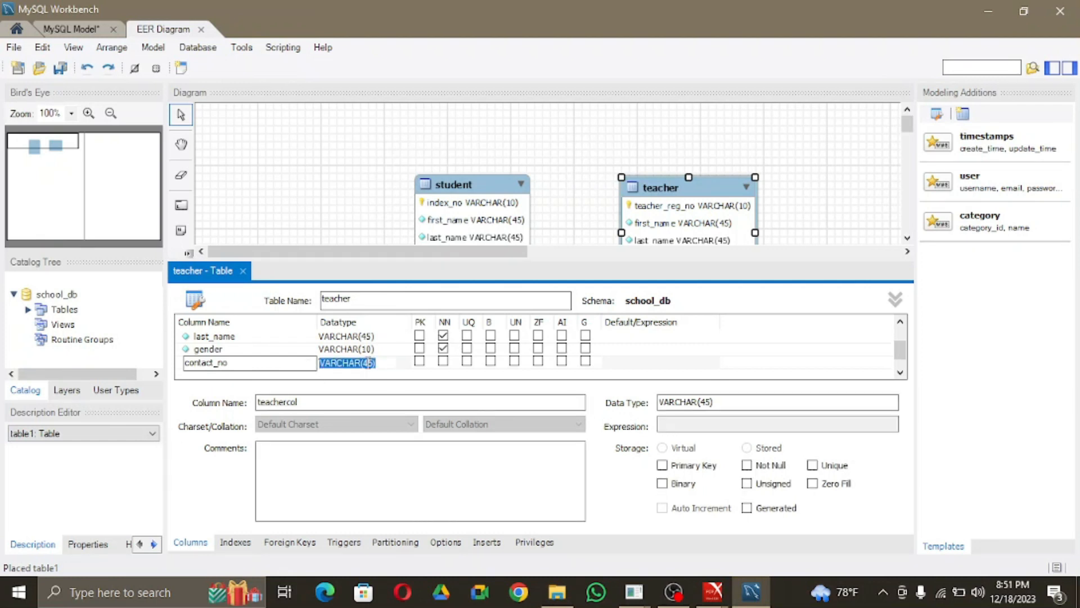
{"action": "left_click", "coordinate": [373, 363]}
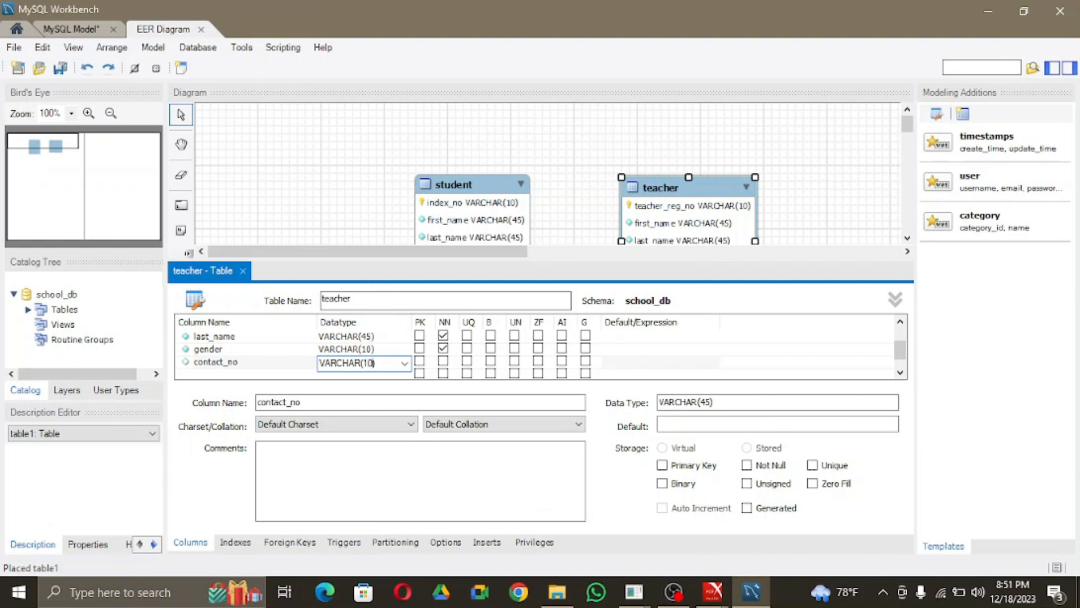
{"action": "left_click", "coordinate": [444, 362]}
Add a not-null column named email with datatype VARCHAR(50) below contact_no in the teacher table.
{"action": "left_click", "coordinate": [288, 363]}
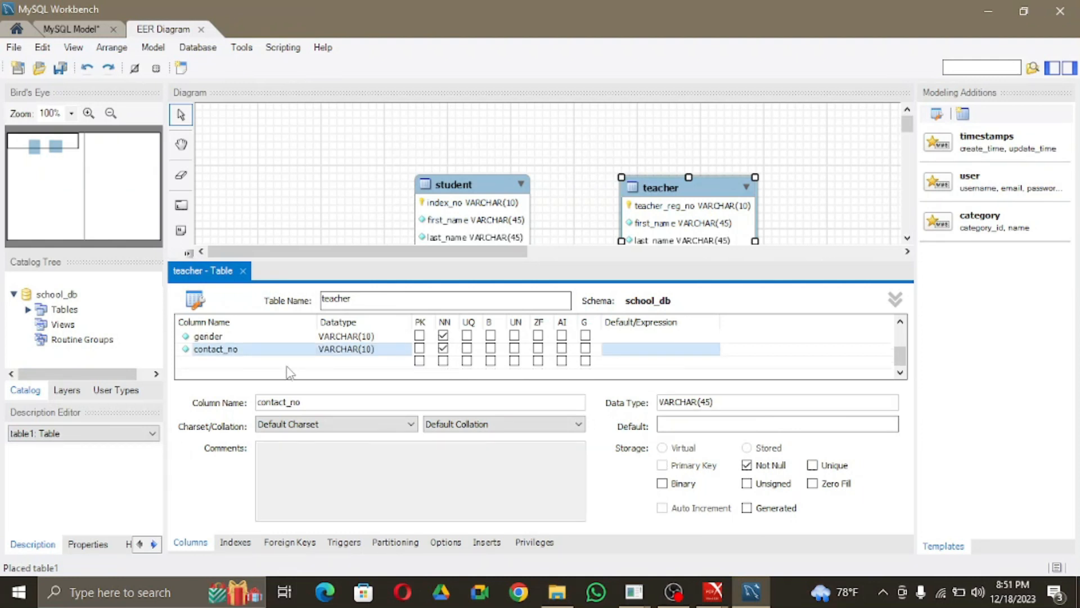
{"action": "type", "text": "email"}
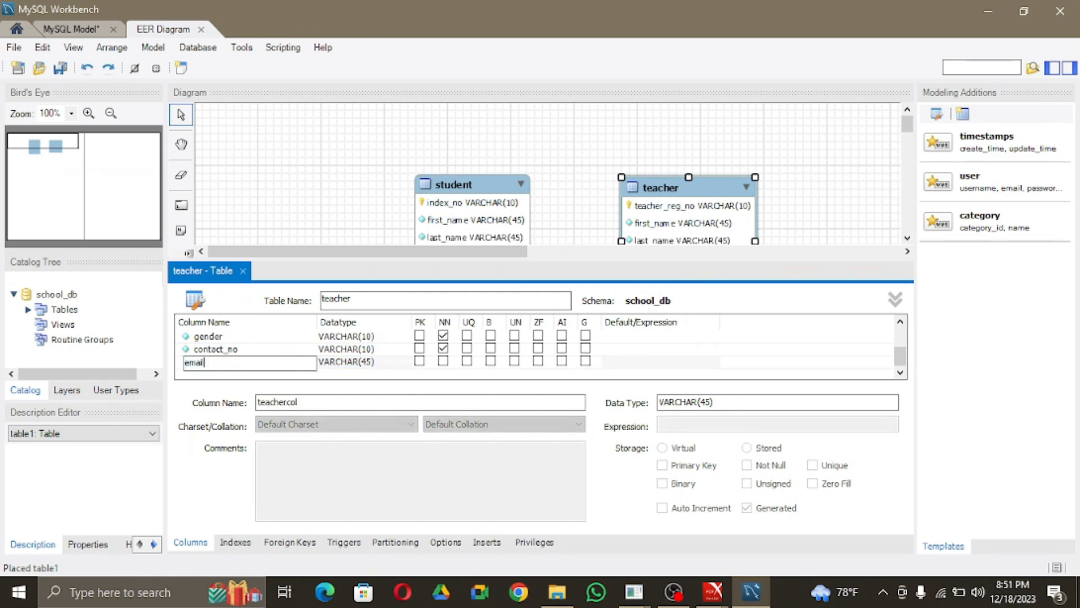
{"action": "left_click", "coordinate": [368, 363]}
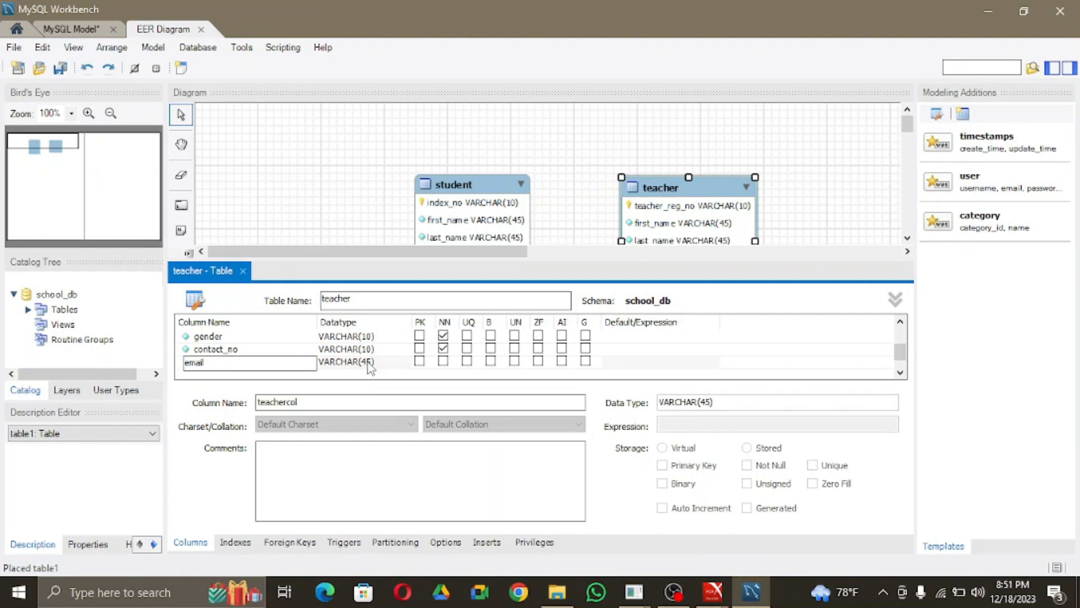
{"action": "left_click", "coordinate": [369, 362]}
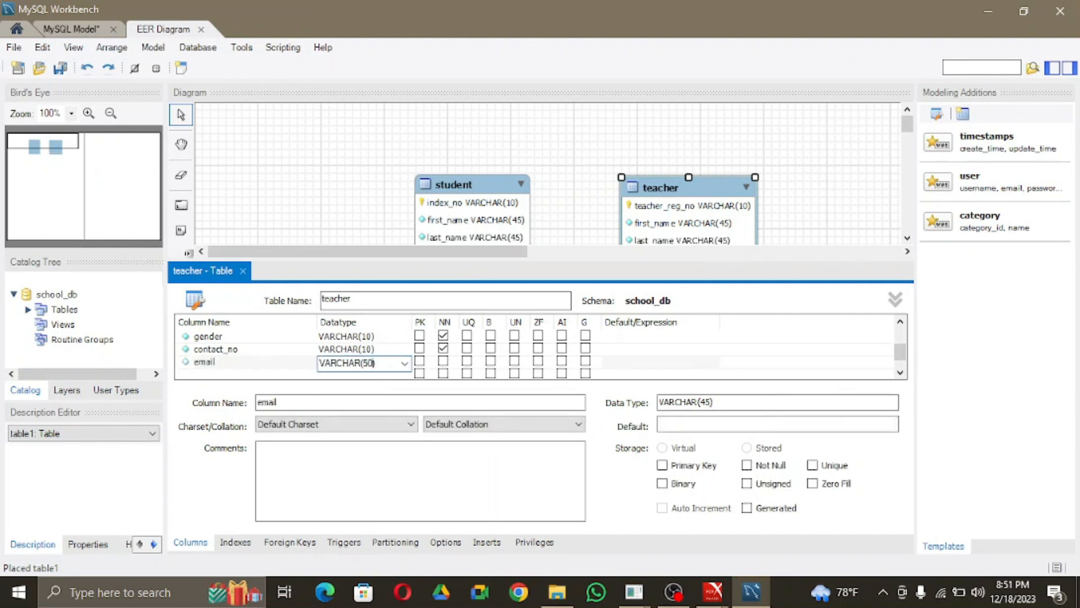
{"action": "left_click", "coordinate": [443, 361]}
Close the teacher table's editor and deselect the table in the diagram.
{"action": "left_click", "coordinate": [243, 271]}
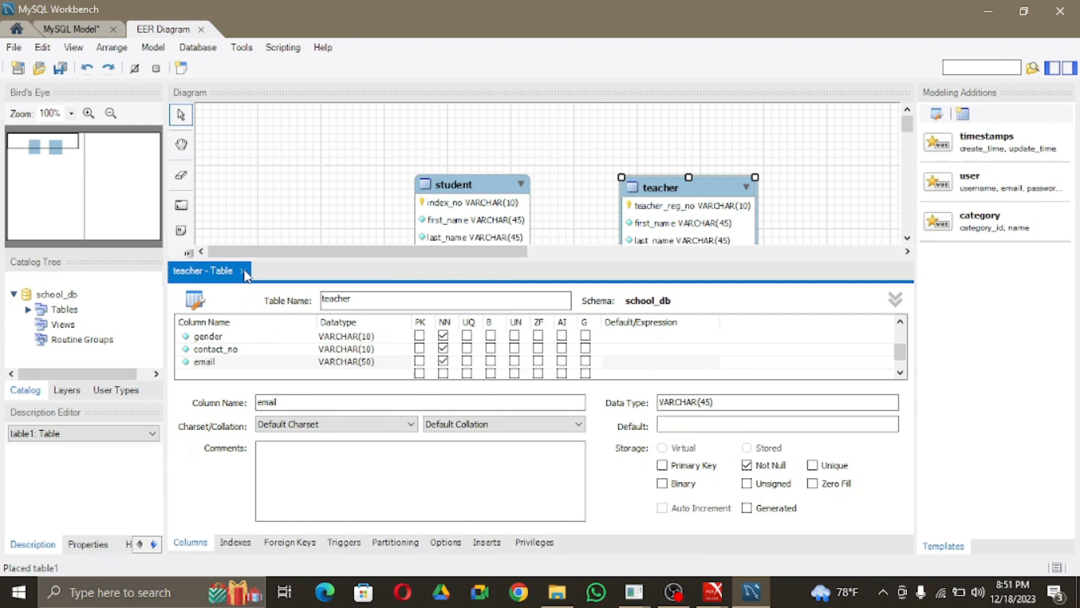
{"action": "left_click", "coordinate": [242, 271]}
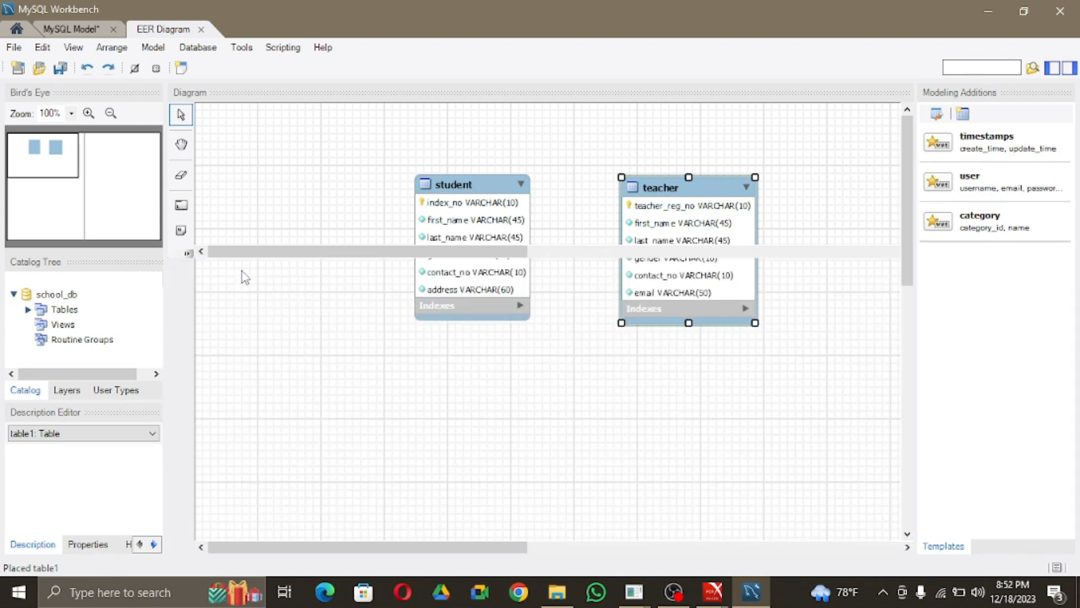
{"action": "left_click", "coordinate": [805, 281]}
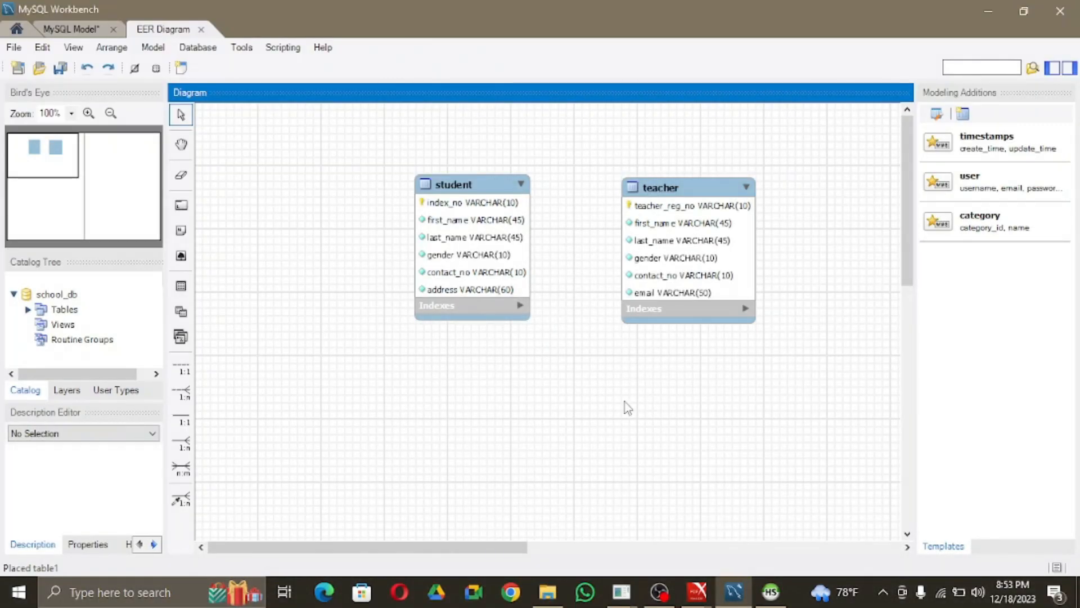
Start forward engineering the model to a database and store the root connection's password in the vault.
{"action": "left_click", "coordinate": [241, 47]}
{"action": "left_click", "coordinate": [197, 49]}
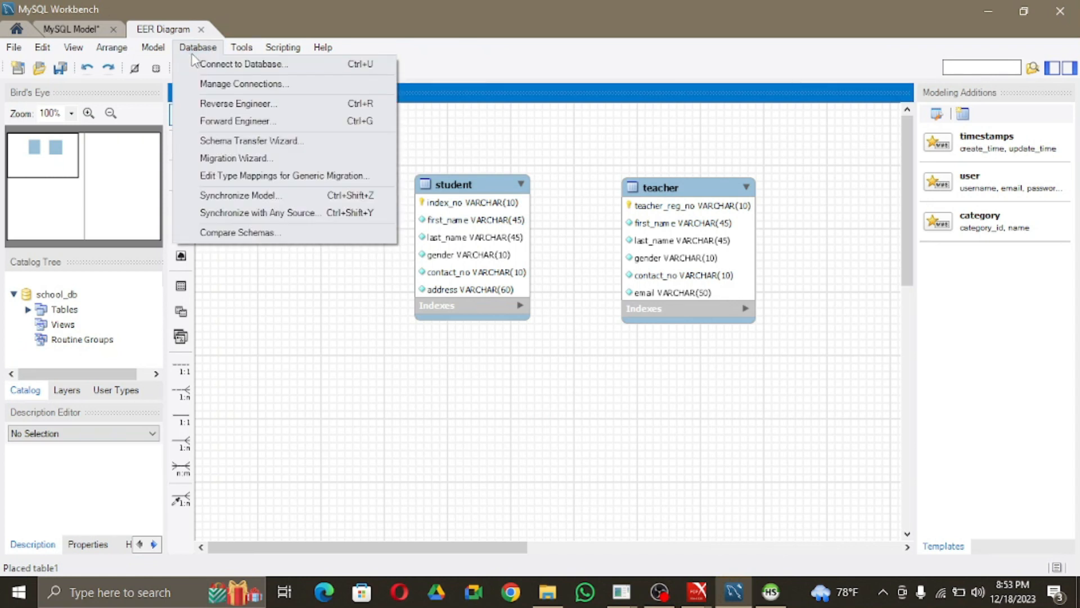
{"action": "left_click", "coordinate": [243, 121]}
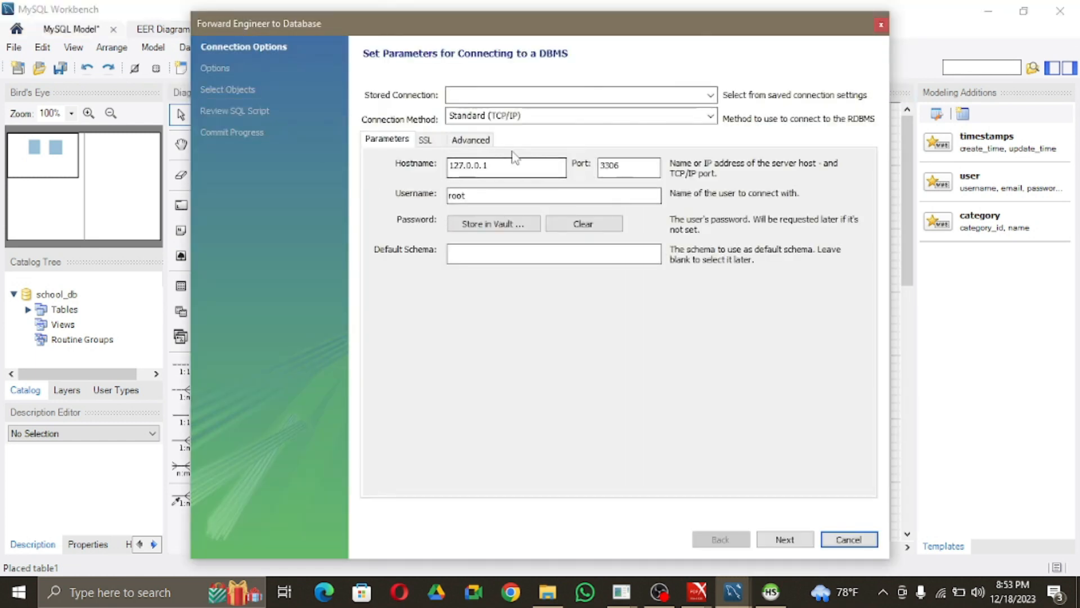
{"action": "left_click", "coordinate": [505, 225]}
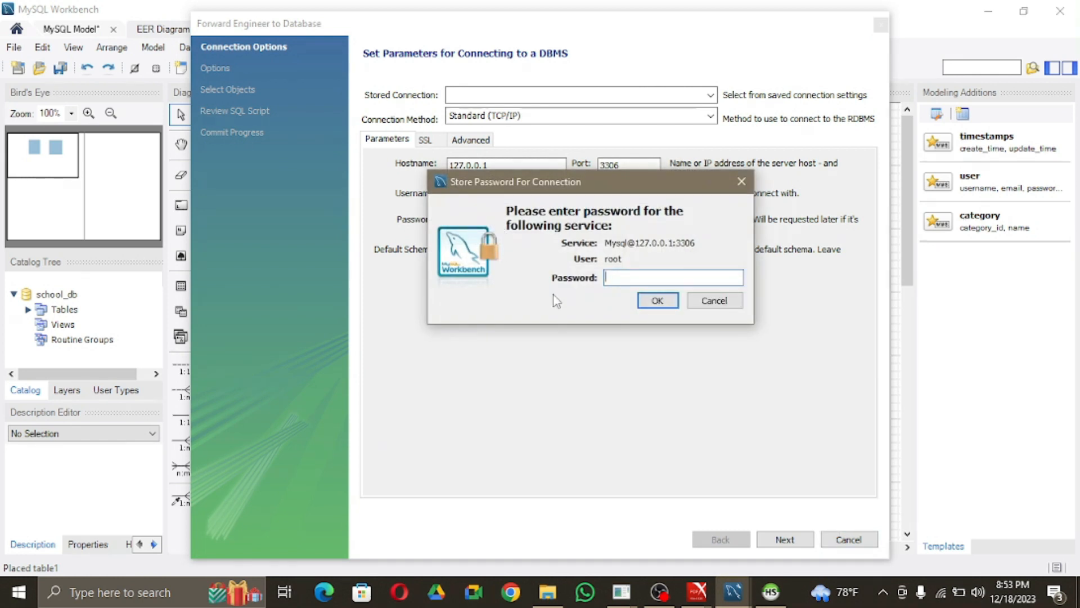
{"action": "type", "text": "*"}
{"action": "left_click", "coordinate": [656, 301]}
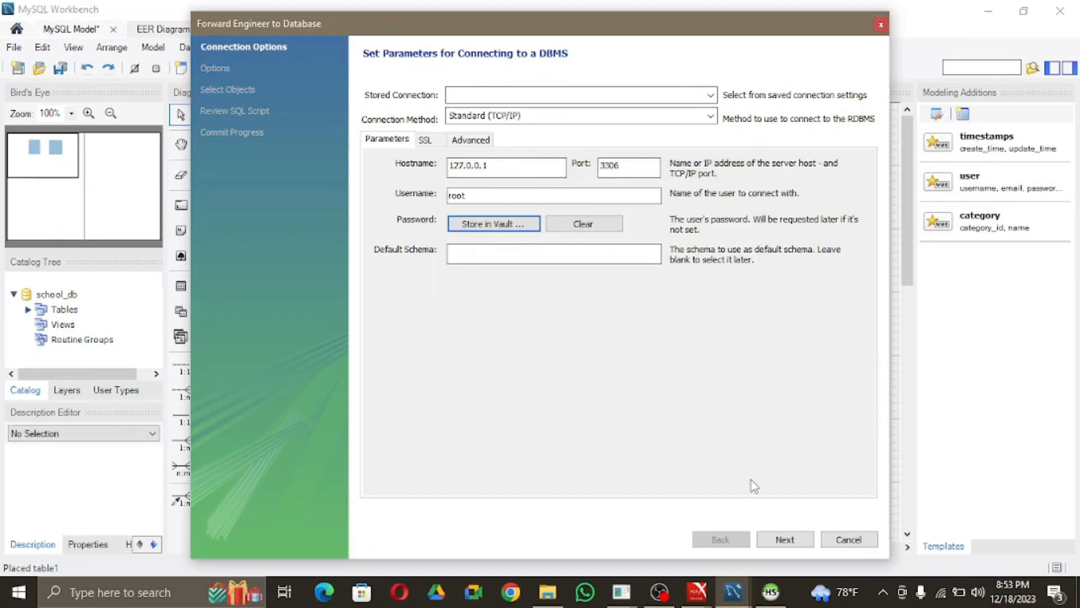
Forward engineer the two table objects with the default options, execute the generated SQL script on the server, and close the wizard.
{"action": "left_click", "coordinate": [778, 541]}
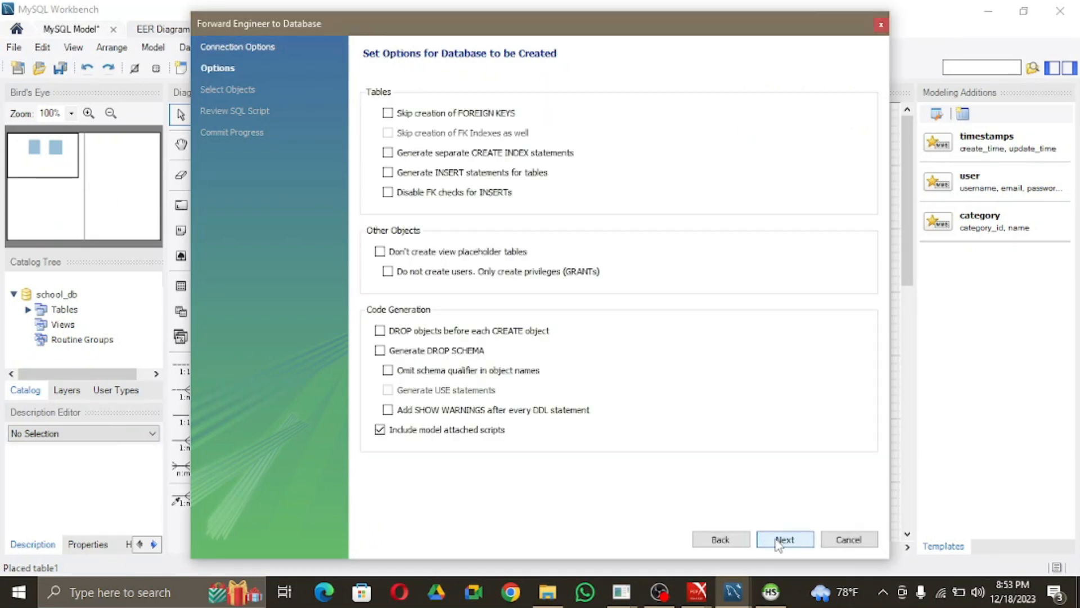
{"action": "left_click", "coordinate": [779, 542]}
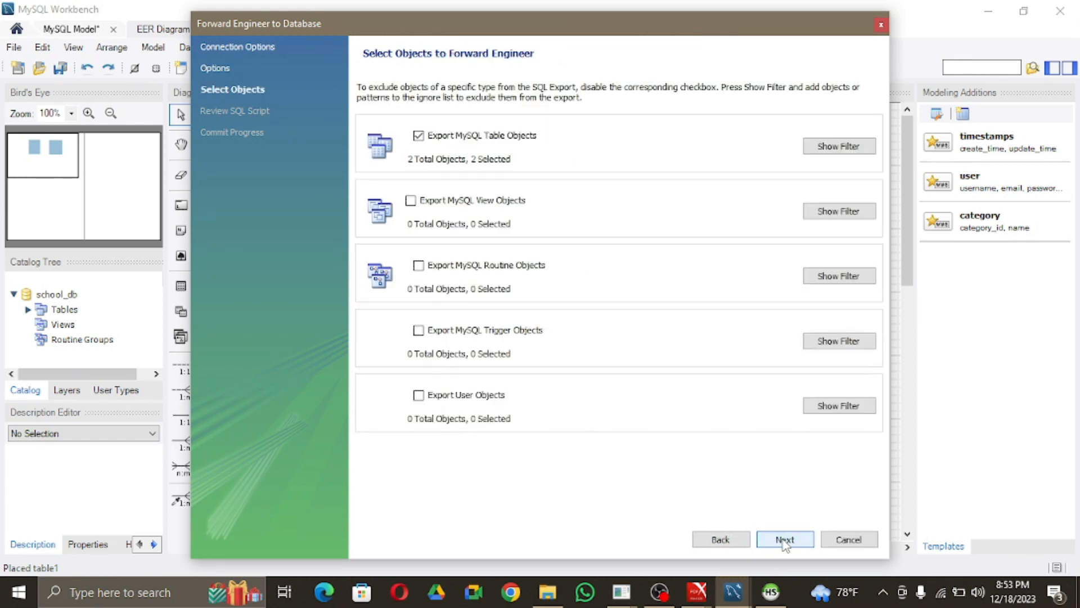
{"action": "left_click", "coordinate": [785, 540]}
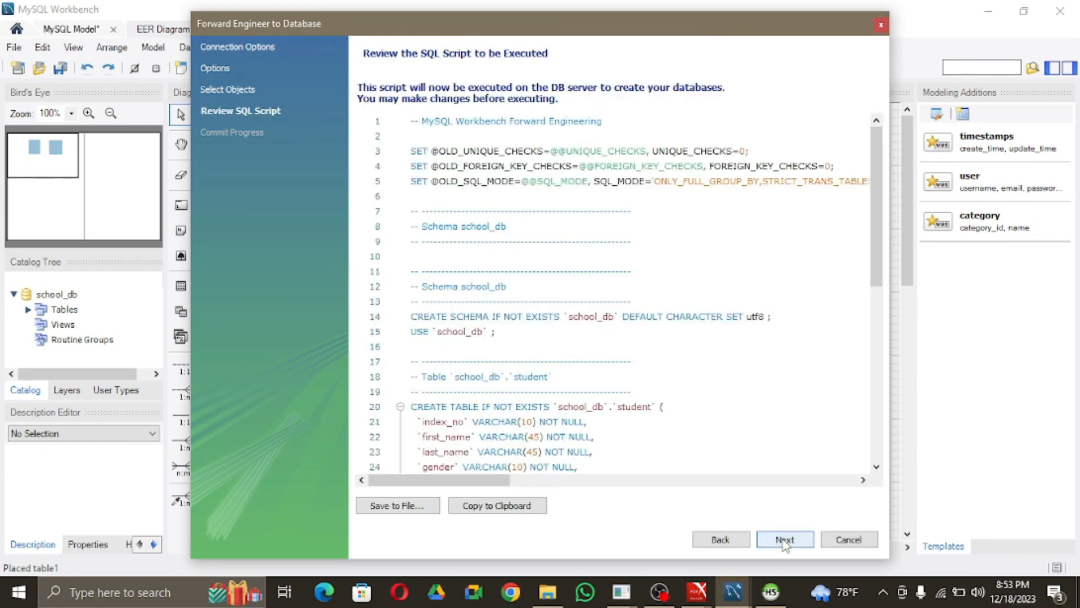
{"action": "left_click", "coordinate": [785, 540]}
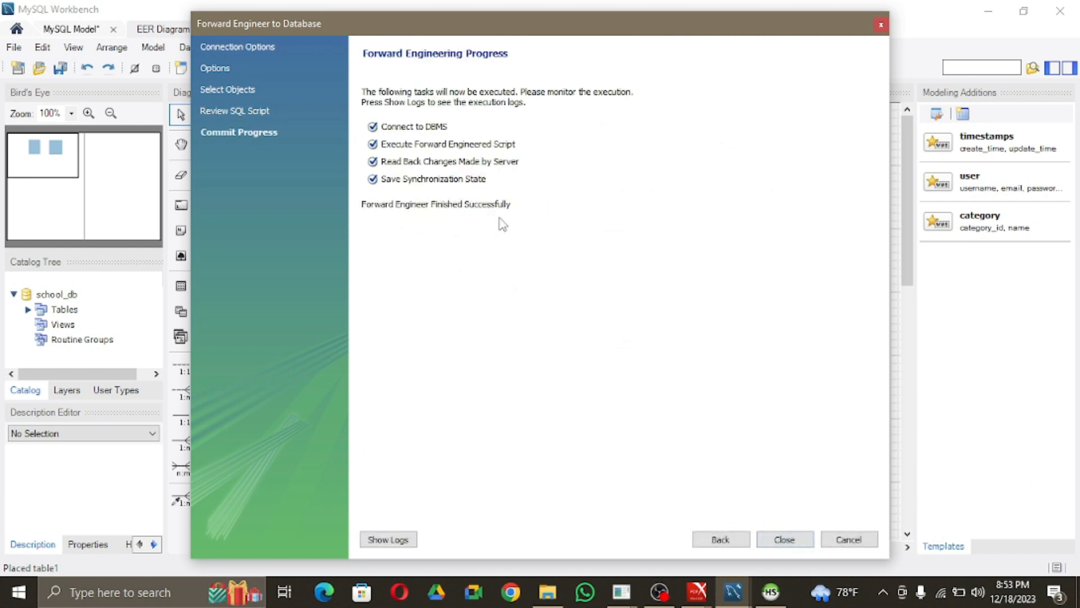
{"action": "left_click", "coordinate": [784, 539]}
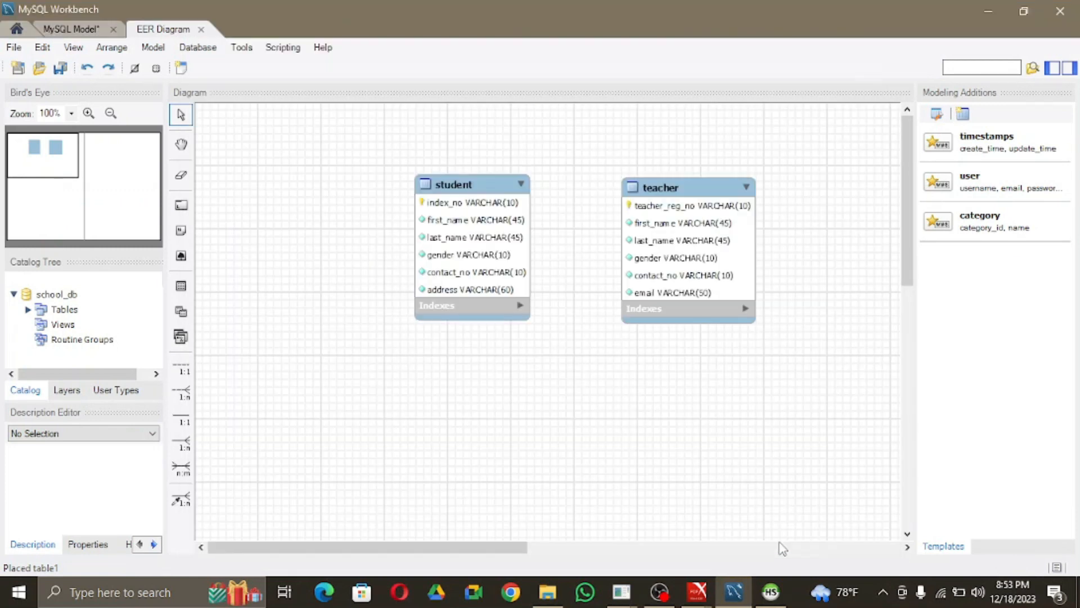
Switch to HeidiSQL and refresh the server's database list.
{"action": "left_click", "coordinate": [771, 592]}
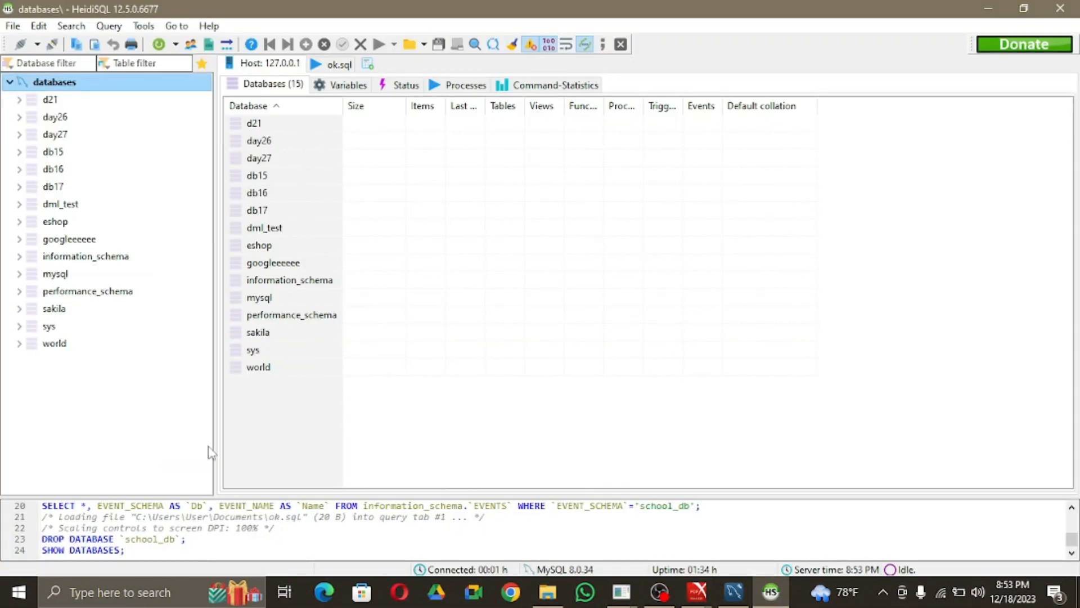
{"action": "right_click", "coordinate": [54, 425]}
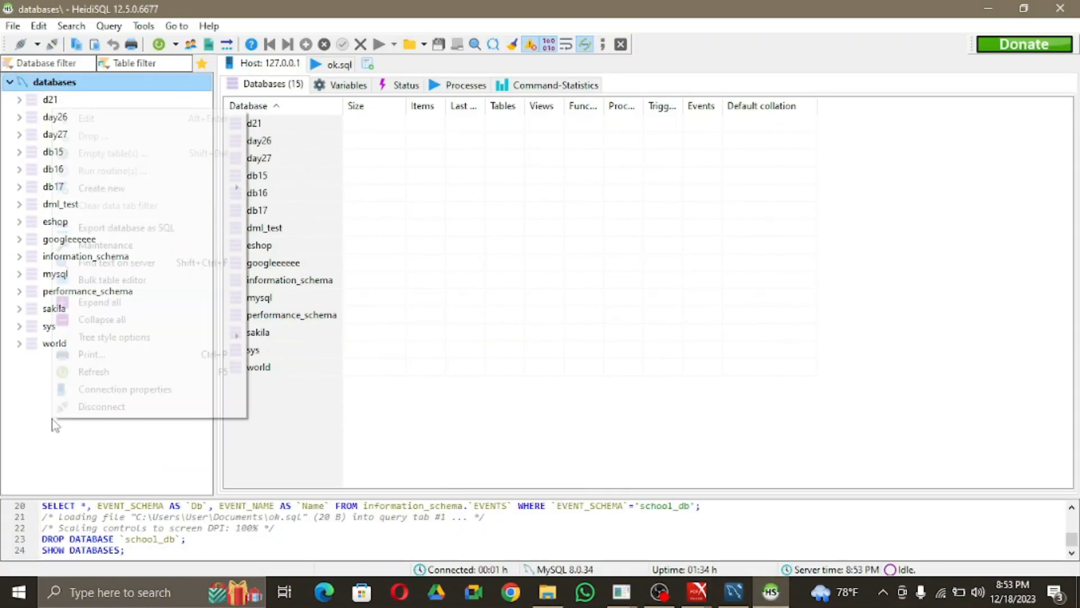
{"action": "left_click", "coordinate": [125, 369]}
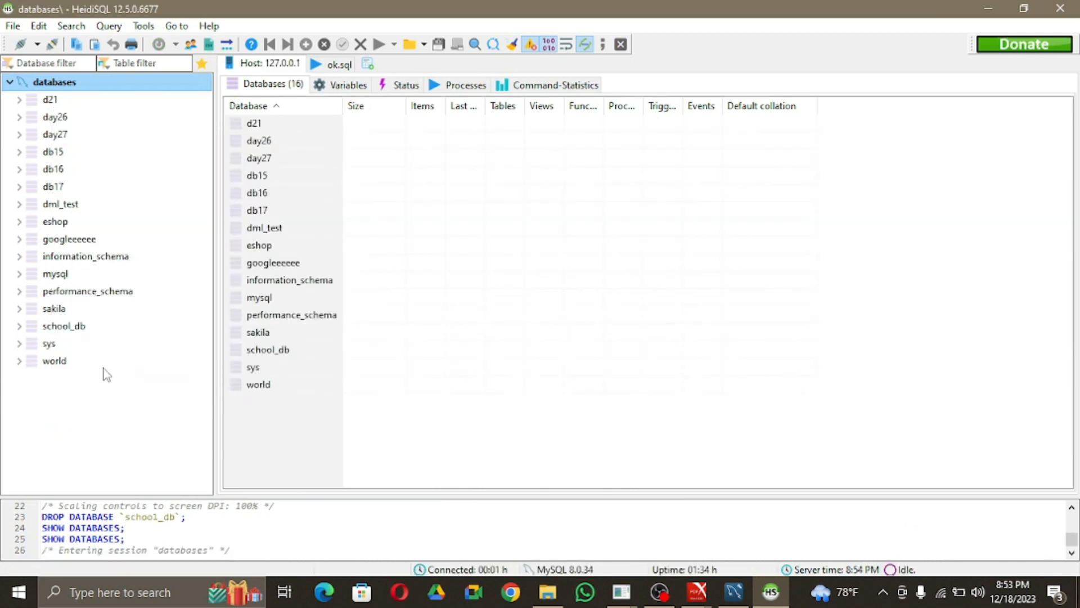
Expand the school_db database and inspect the column definitions of its student and teacher tables.
{"action": "left_click", "coordinate": [86, 331]}
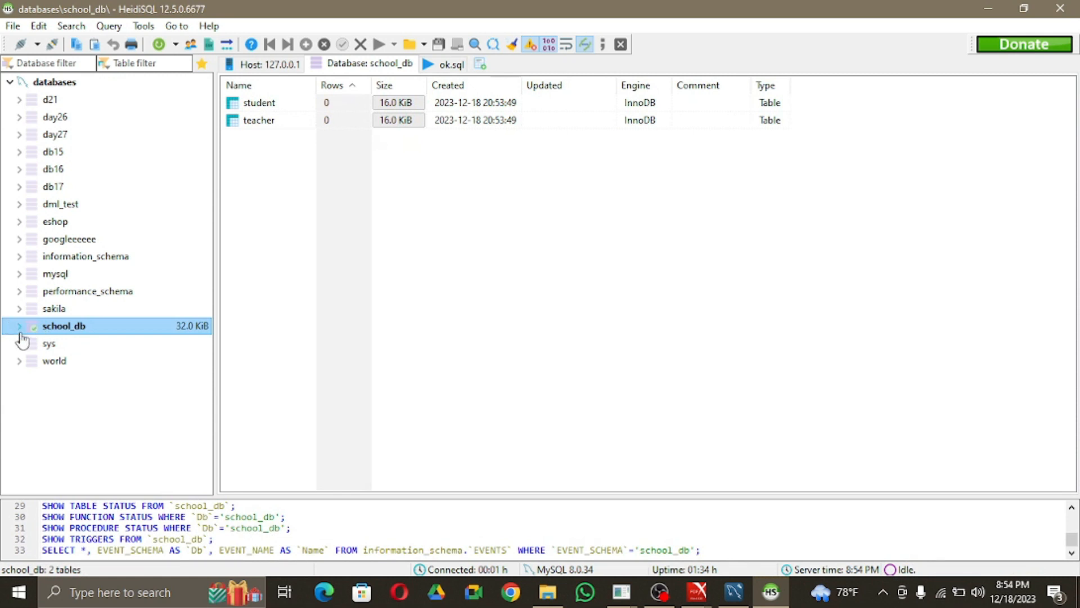
{"action": "left_click", "coordinate": [20, 327]}
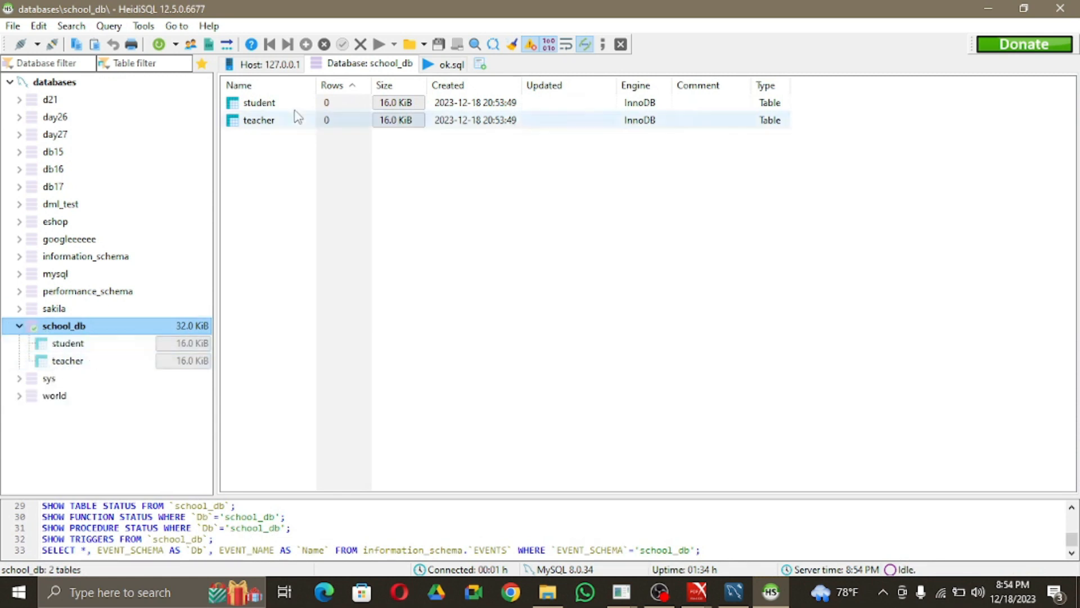
{"action": "left_click", "coordinate": [113, 345]}
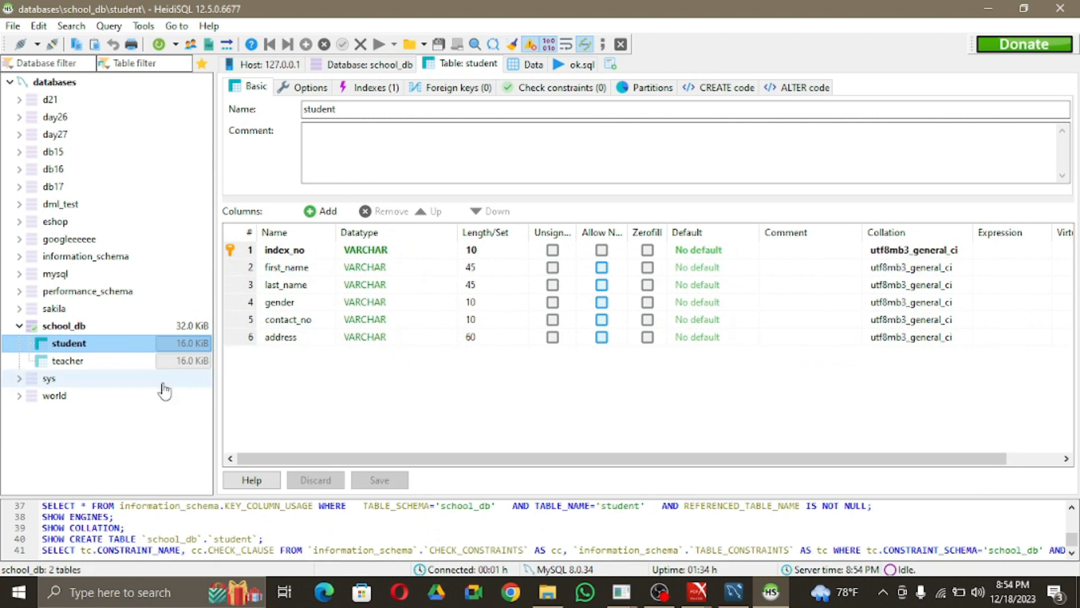
{"action": "left_click", "coordinate": [132, 360]}
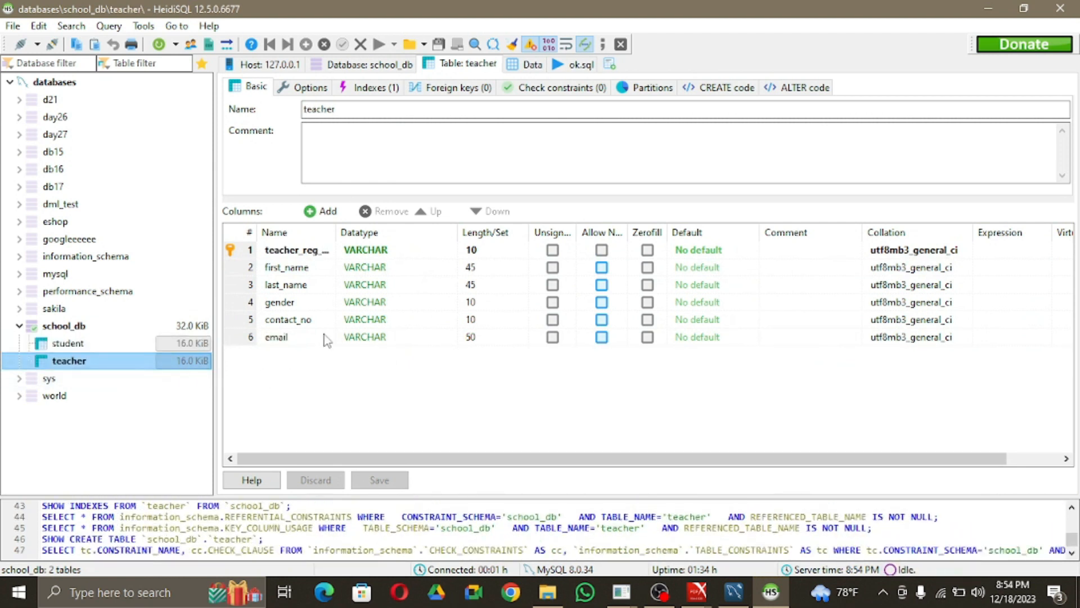